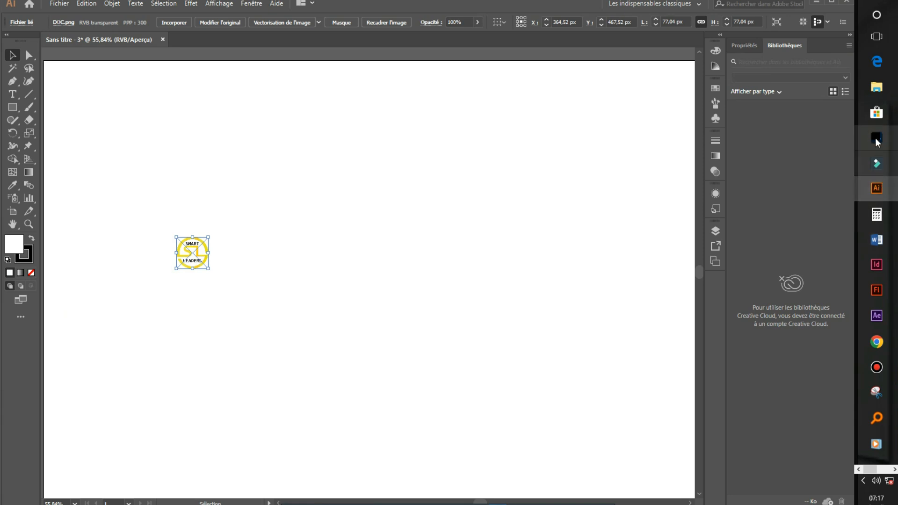
Enlarge the placed SMART LEADERS logo image to about 683 px wide and position it near the middle of the artboard.
drag(194, 254, 535, 417)
drag(468, 301, 494, 306)
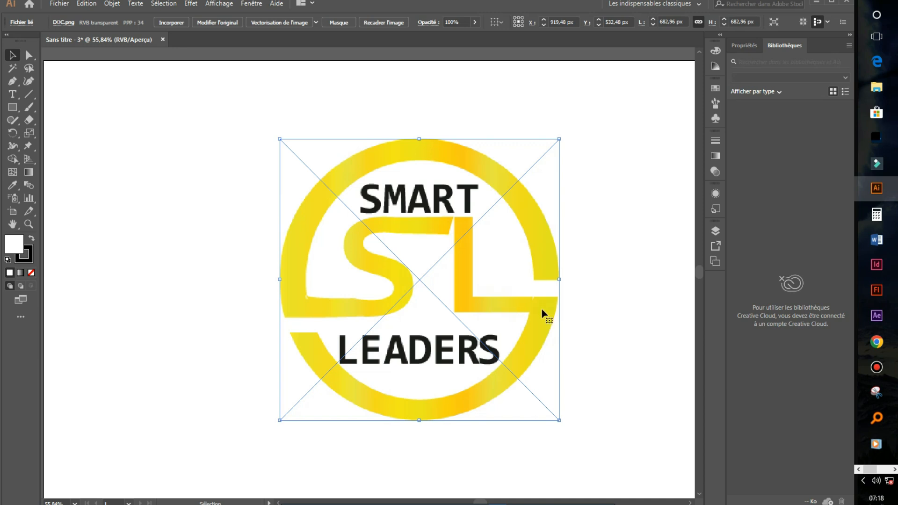
drag(542, 312, 345, 306)
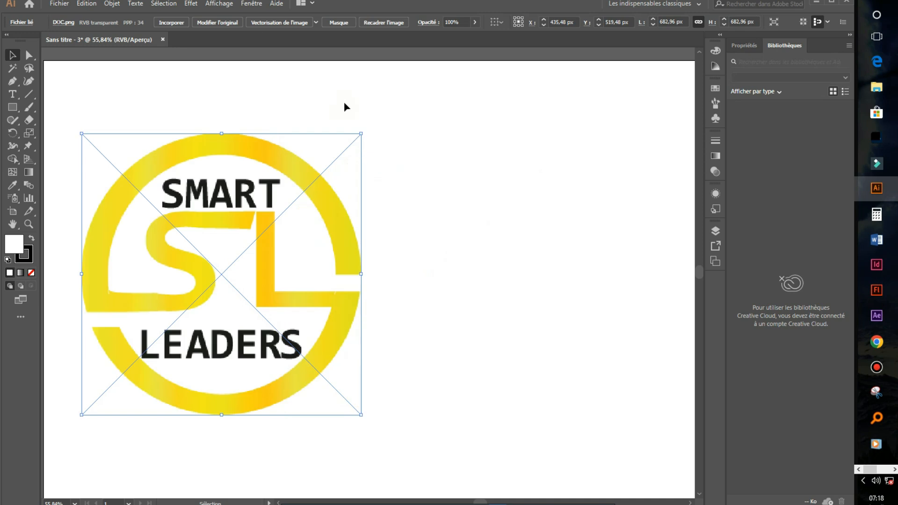
drag(353, 204, 477, 216)
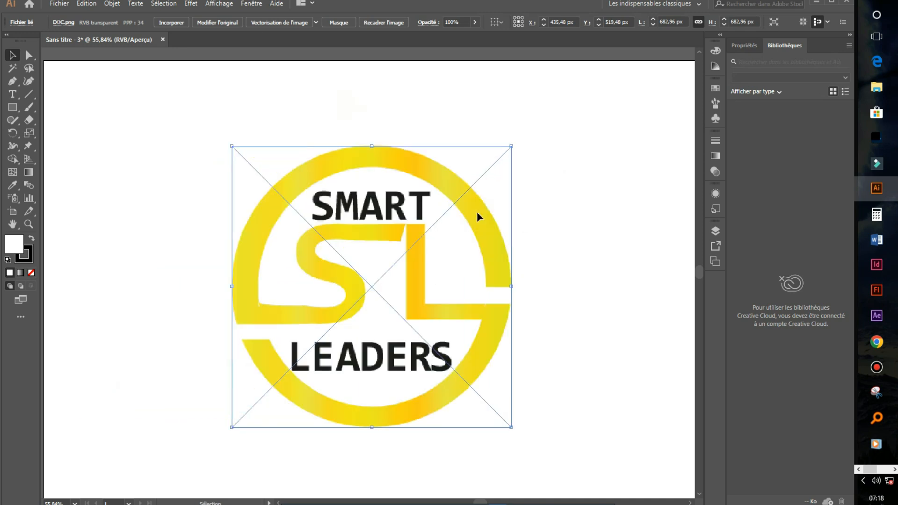
click(557, 211)
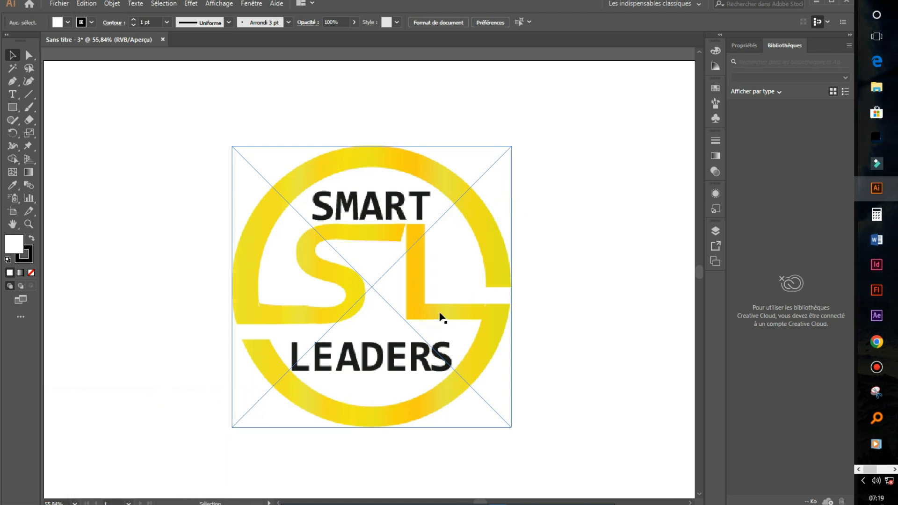
click(595, 244)
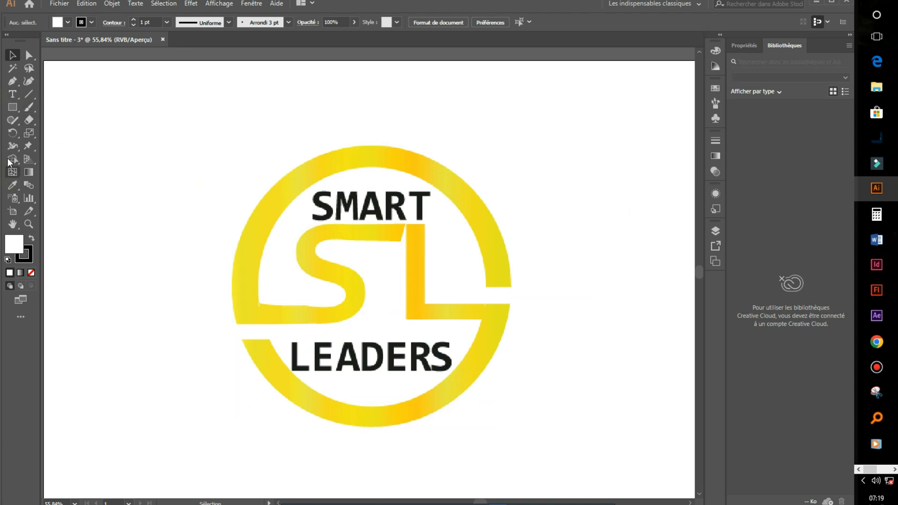
Trace freehand Paintbrush strokes over the logo's ring, the S and the L.
click(31, 106)
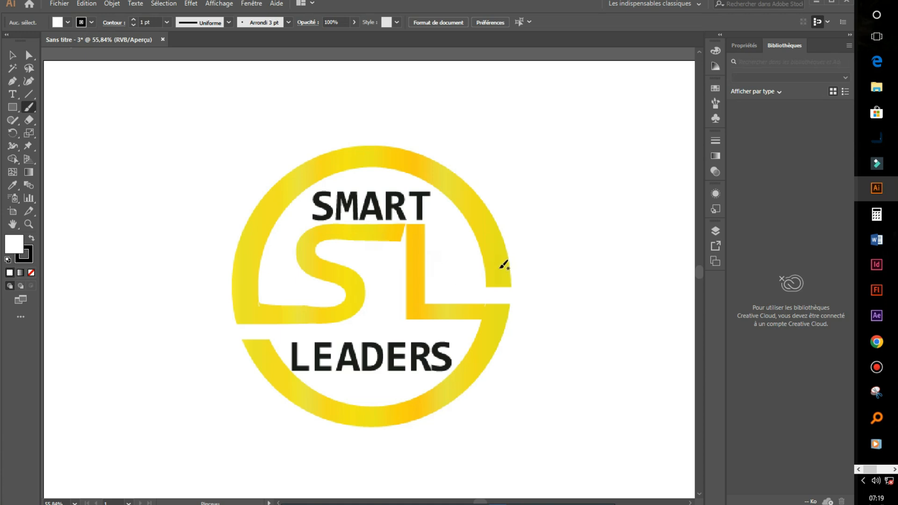
mouse_move(499, 283)
mouse_down()
mouse_move(473, 200)
mouse_move(433, 174)
mouse_move(386, 163)
mouse_move(304, 166)
mouse_move(249, 243)
mouse_move(243, 297)
mouse_move(283, 326)
mouse_move(413, 304)
mouse_move(502, 331)
mouse_move(491, 354)
mouse_move(443, 387)
mouse_move(408, 408)
mouse_move(363, 415)
mouse_move(315, 408)
mouse_move(281, 382)
mouse_move(252, 333)
mouse_up()
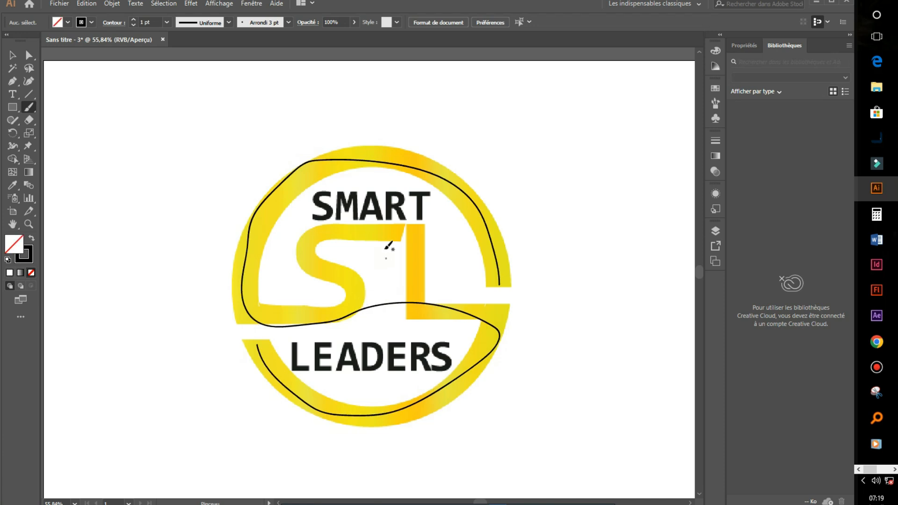
mouse_move(400, 227)
mouse_down()
mouse_move(329, 230)
mouse_move(306, 248)
mouse_move(350, 283)
mouse_move(355, 299)
mouse_move(323, 317)
mouse_up()
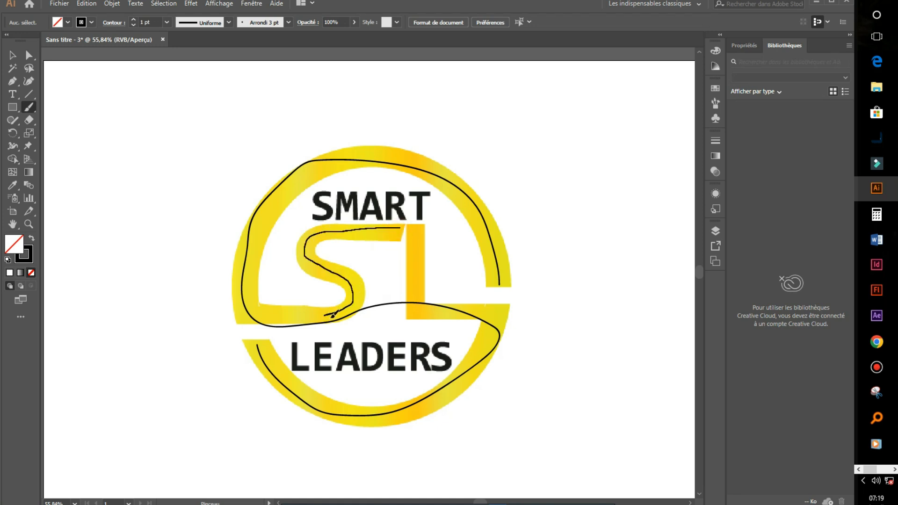
mouse_move(417, 229)
mouse_down()
mouse_move(410, 307)
mouse_move(516, 322)
mouse_up()
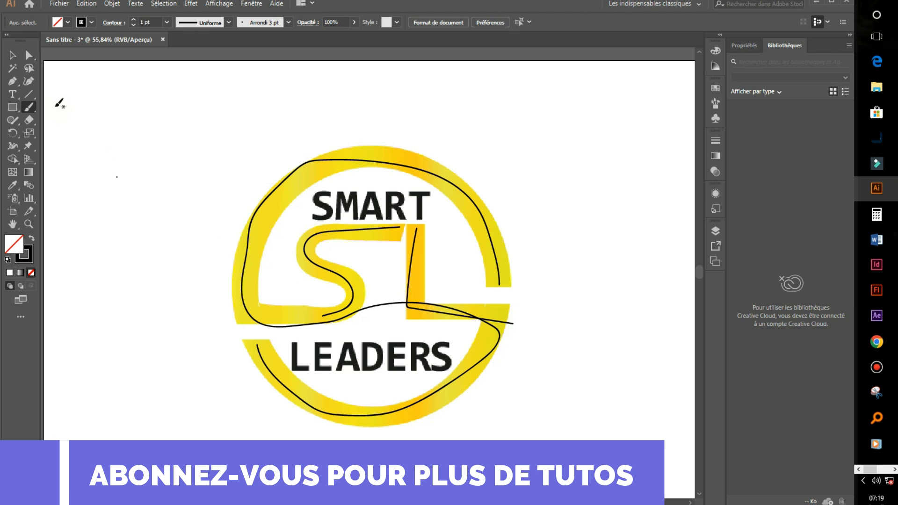
Scale the logo image and its brush strokes down to about half size and place them on the artboard's left side.
click(13, 55)
drag(598, 147, 246, 431)
drag(498, 278, 374, 271)
drag(387, 139, 318, 202)
drag(409, 195, 201, 365)
drag(306, 264, 219, 254)
click(422, 251)
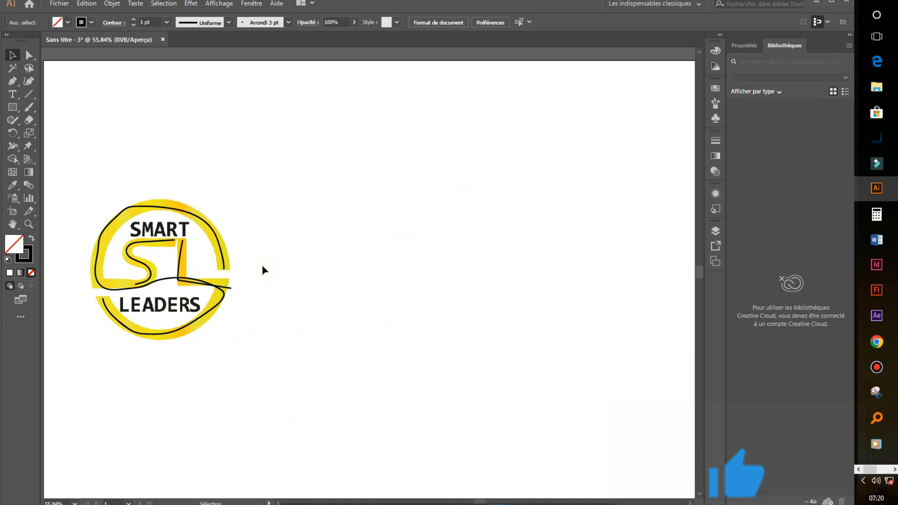
Draw a circle about 706 px in diameter to the right of the reference logo.
click(12, 108)
click(74, 134)
drag(463, 270, 532, 415)
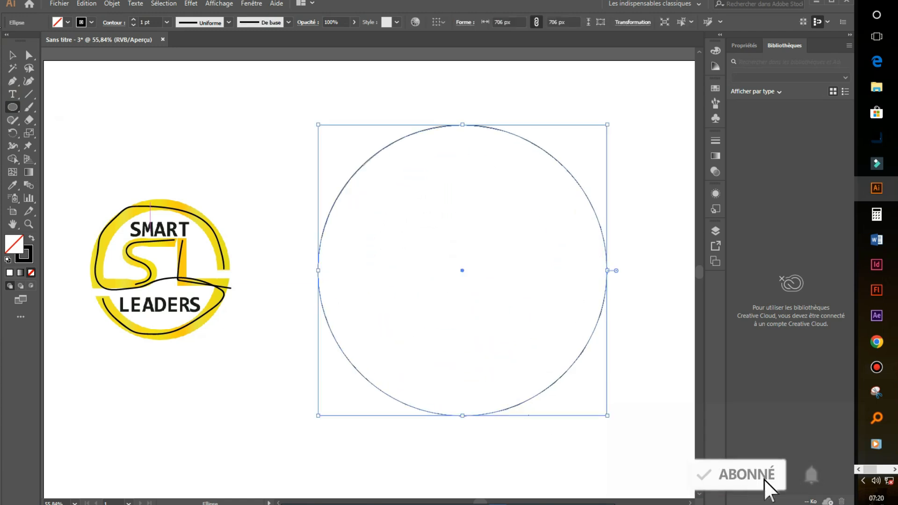
key(v)
key(a)
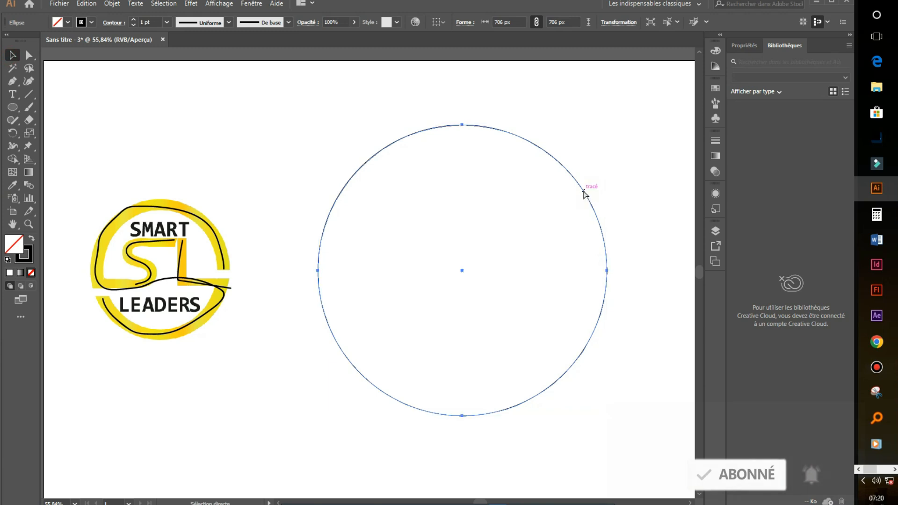
key(v)
Duplicate the circle in front of itself and scale the copy down concentrically to form the ring's inner edge.
click(87, 4)
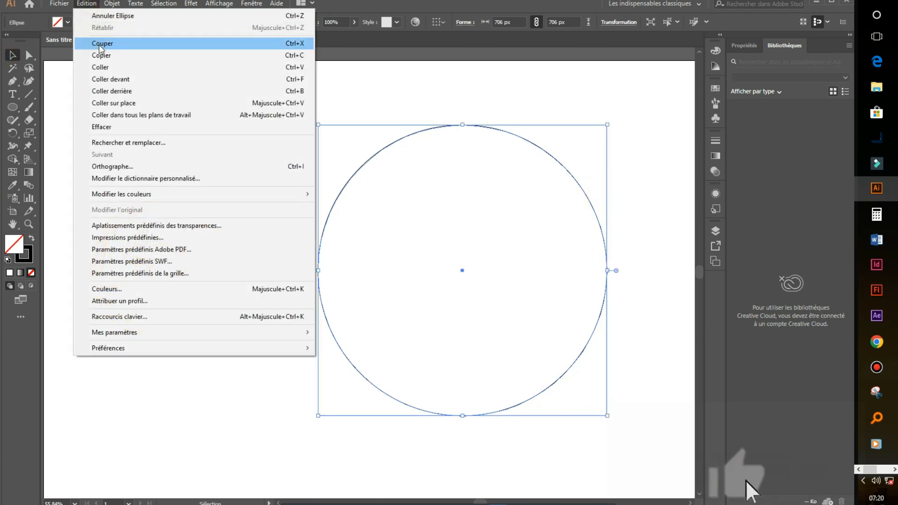
click(101, 55)
click(87, 3)
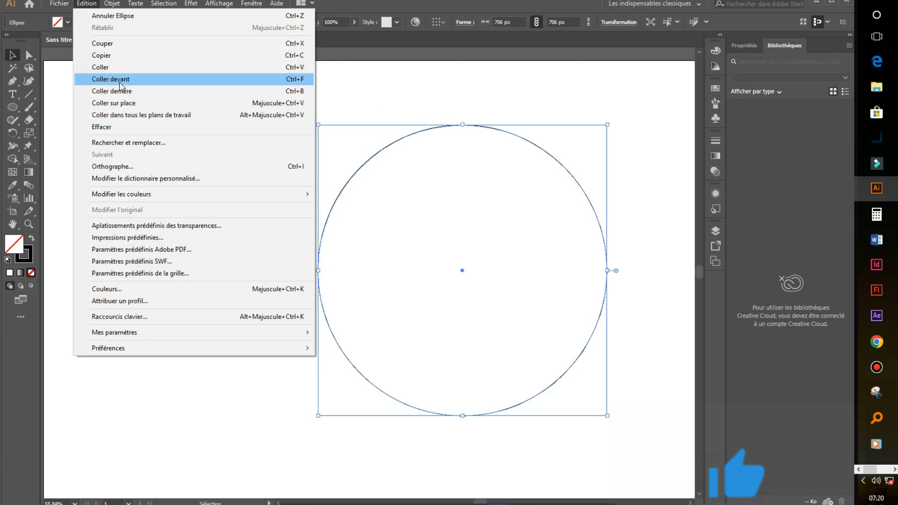
click(120, 83)
drag(609, 125, 583, 153)
click(615, 203)
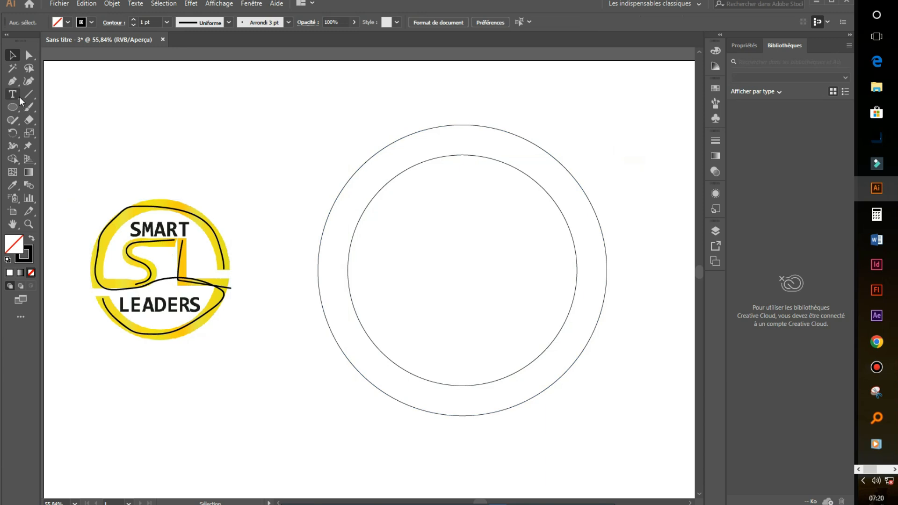
Draw a rectangle about 73 by 466 px, as wide as the ring, and rotate it to horizontal.
drag(21, 106, 75, 107)
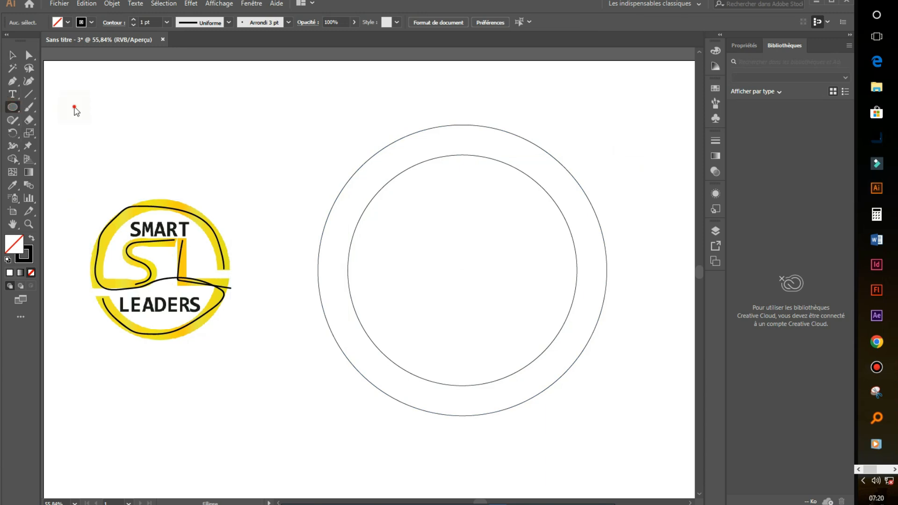
drag(578, 273, 607, 81)
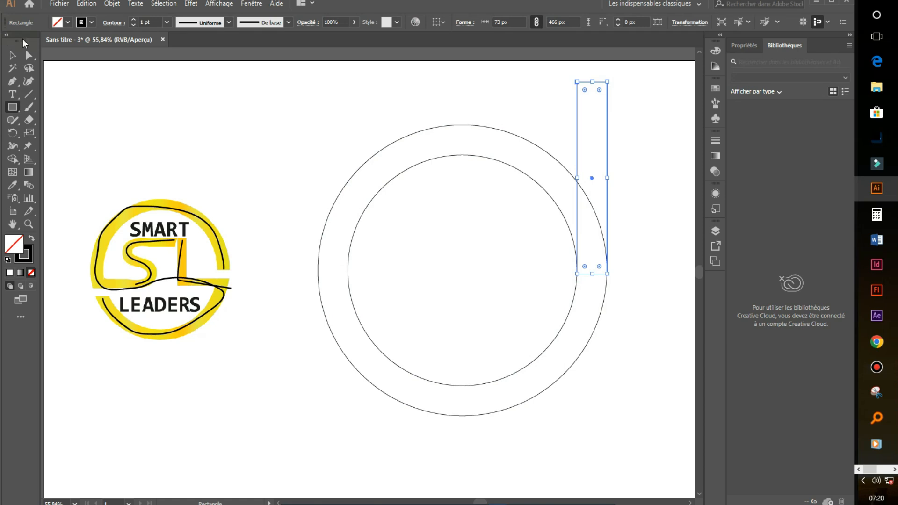
click(13, 55)
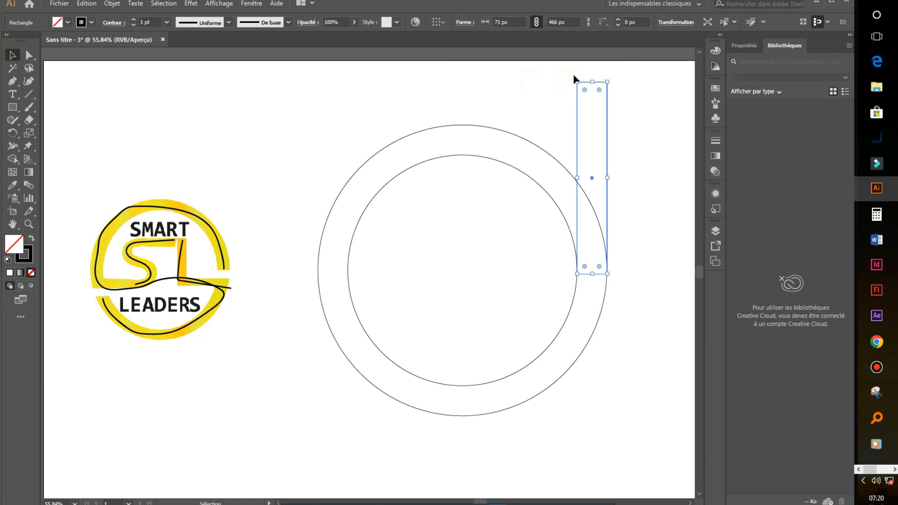
drag(571, 80, 392, 170)
Move the horizontal rectangle to the circles' vertical centre and lengthen it to about 957 px, past both sides of the ring.
drag(637, 189, 459, 281)
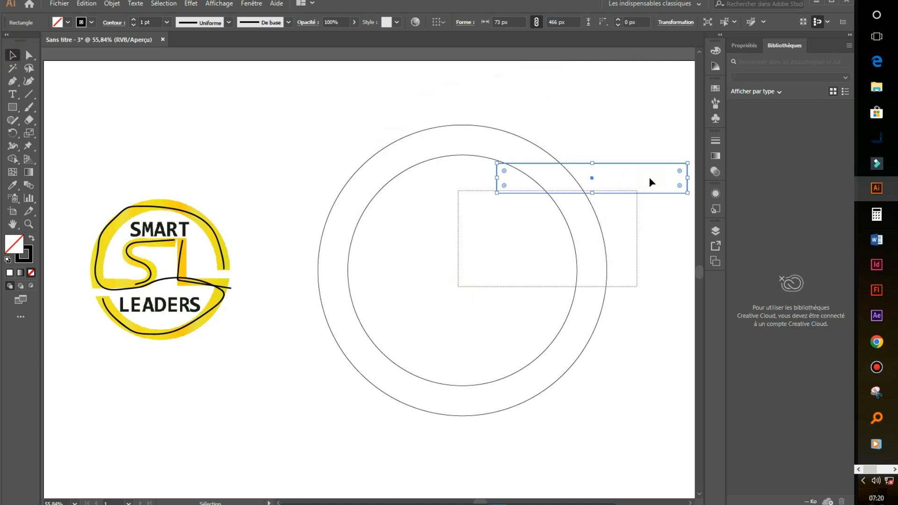
click(646, 190)
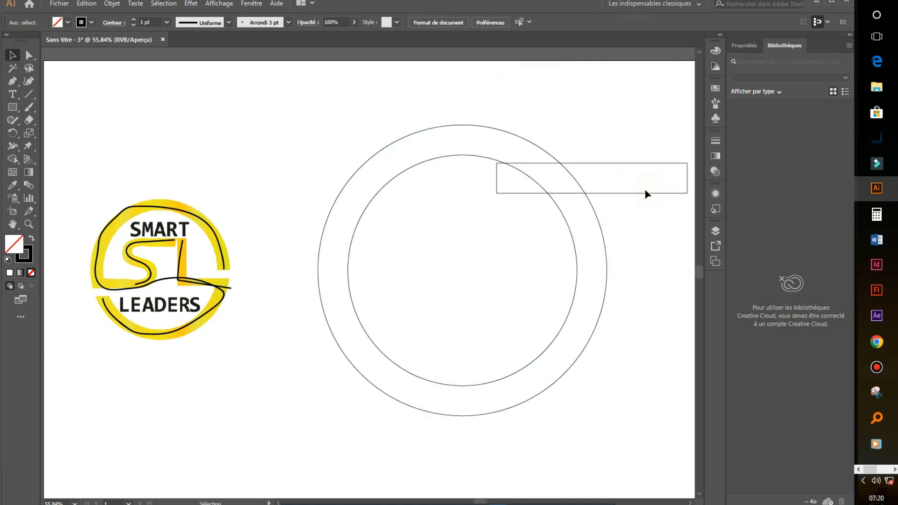
drag(645, 190, 497, 257)
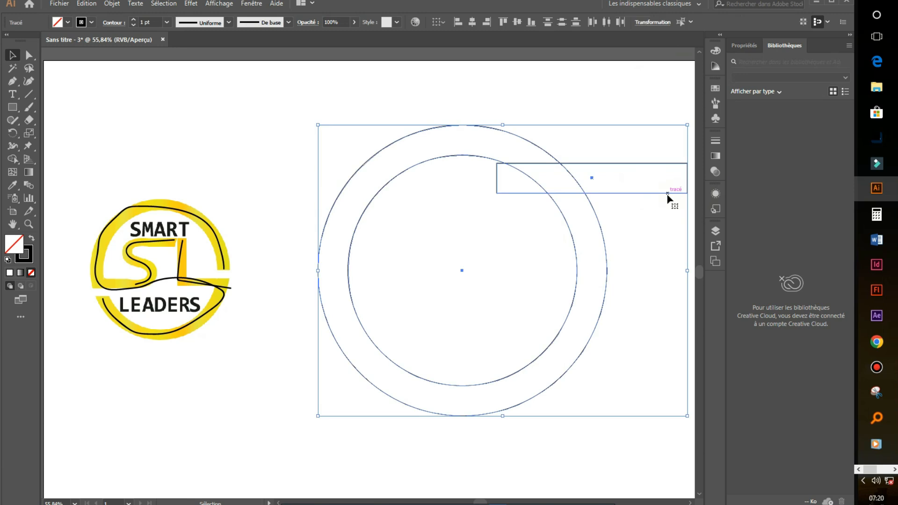
click(674, 114)
drag(680, 162, 663, 270)
drag(318, 271, 272, 270)
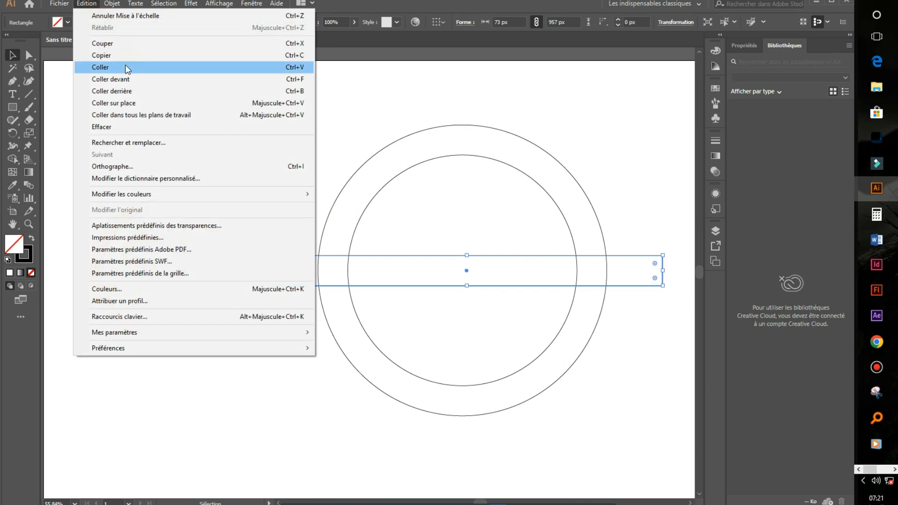
Duplicate the horizontal bar in place, rotate the copy to vertical and shorten its lower end to about 533 px long.
click(125, 55)
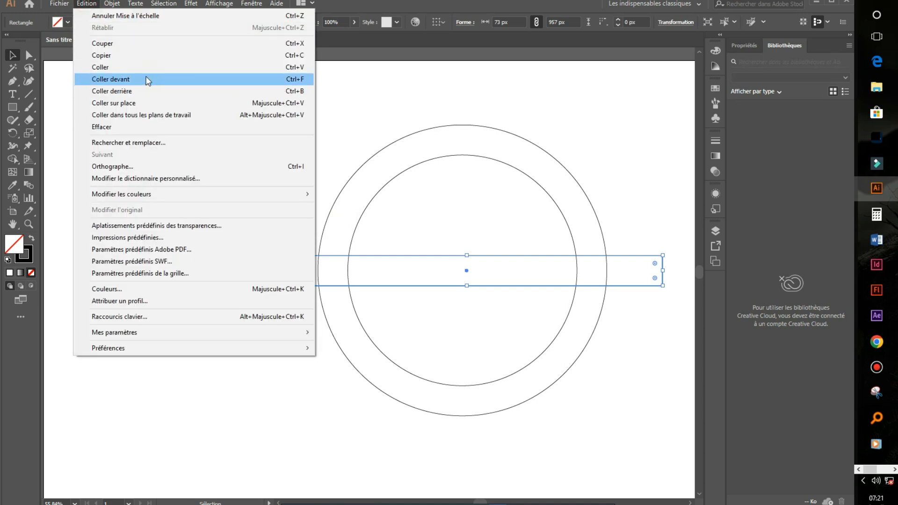
click(147, 79)
drag(666, 251, 484, 370)
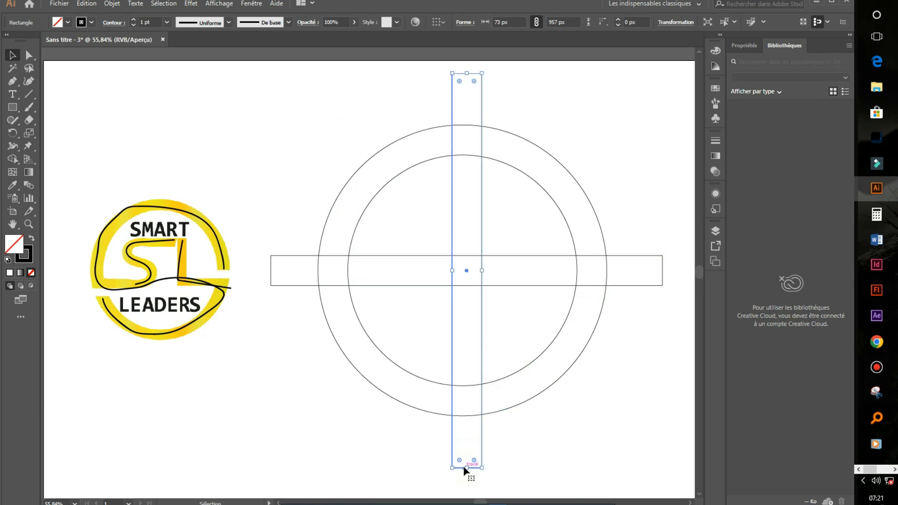
drag(467, 467, 462, 294)
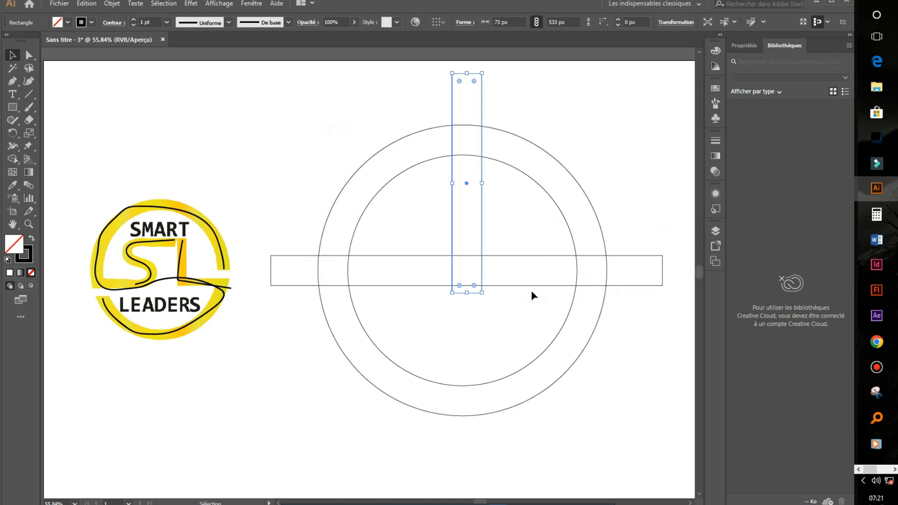
Draw a short horizontal line across the ring's right side above the bar and duplicate it across the left side below the bar.
click(28, 94)
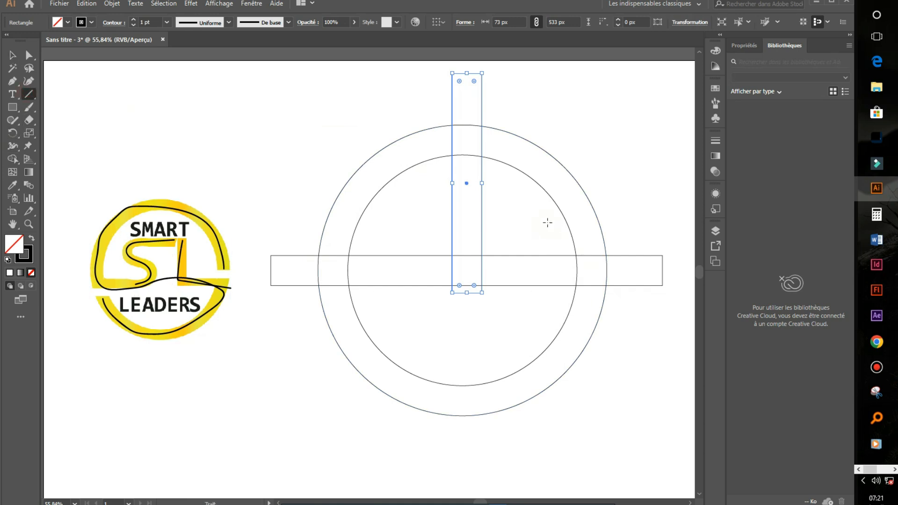
drag(553, 235, 634, 234)
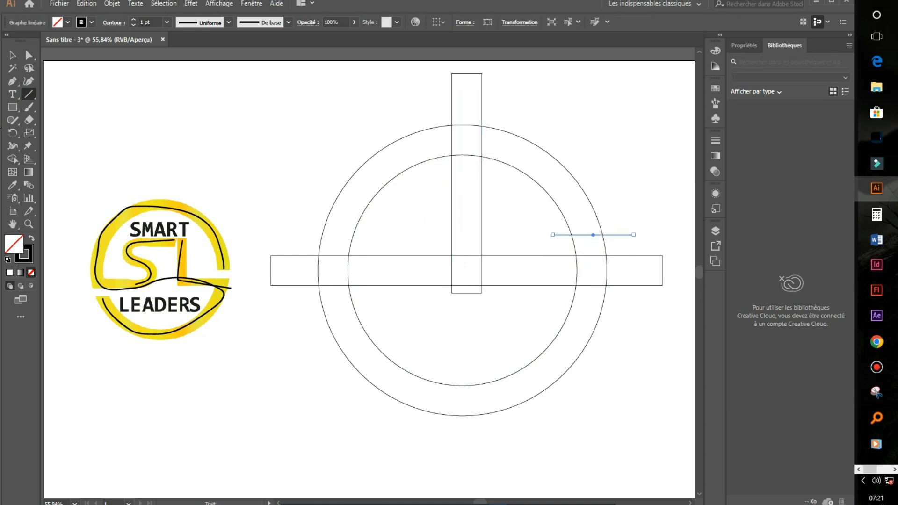
click(13, 54)
click(613, 167)
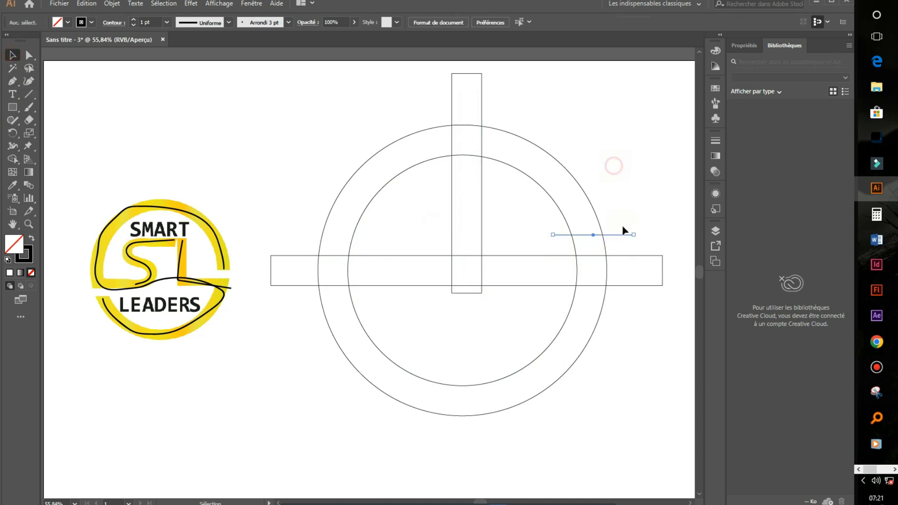
alt+drag(619, 236, 364, 307)
click(520, 179)
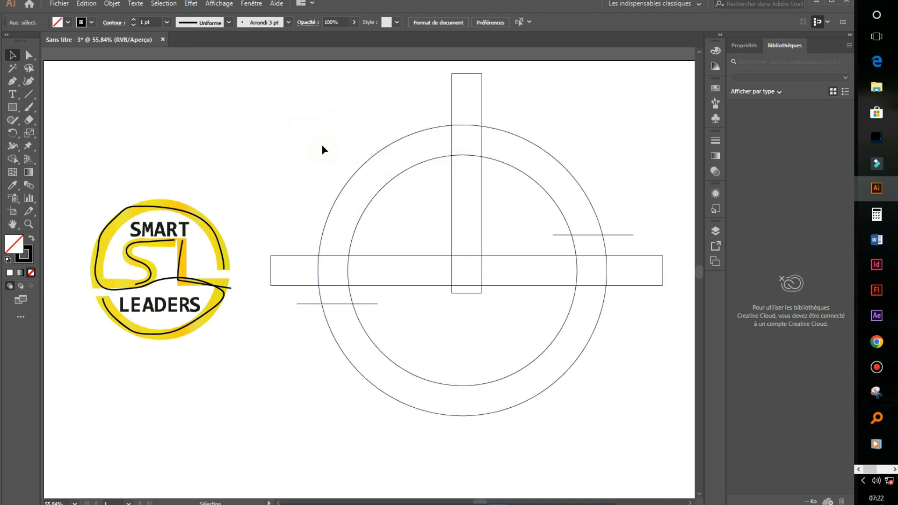
Select both circles, both bars and the cutting lines for the Shape Builder with its current options, and set the fill to black.
drag(282, 123, 644, 425)
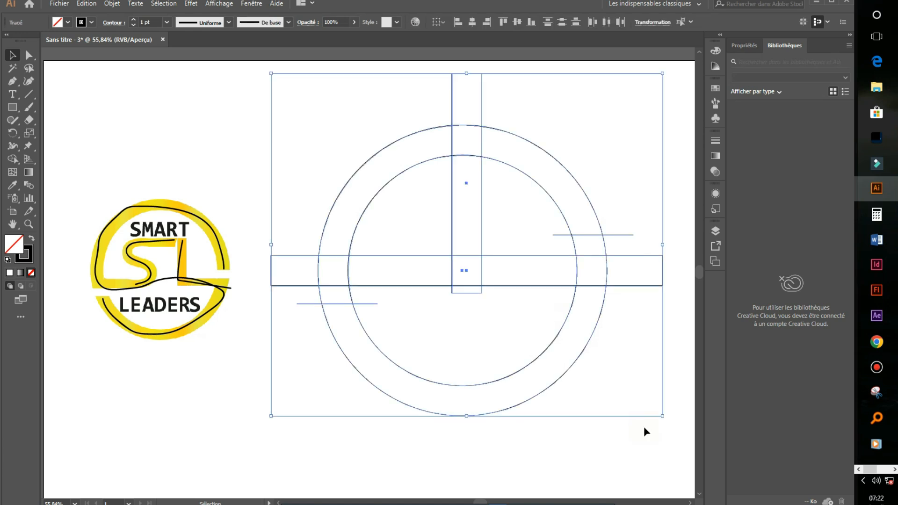
double_click(12, 160)
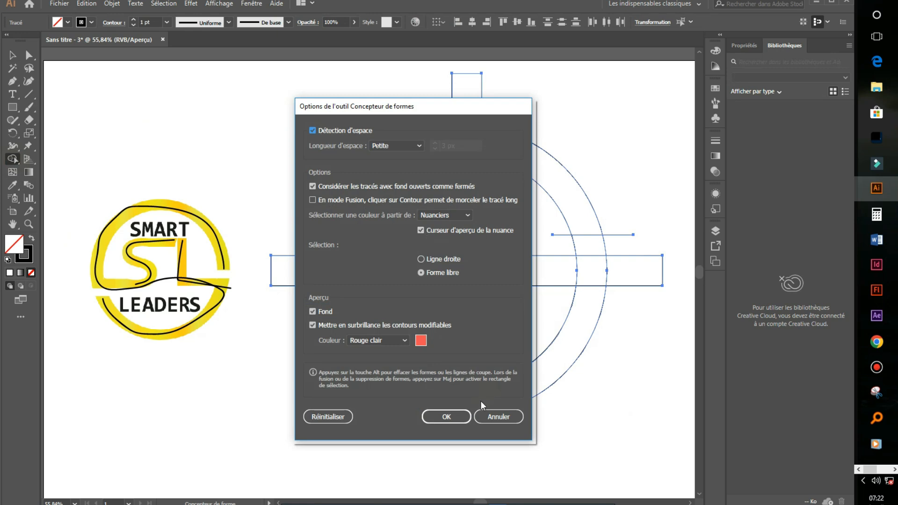
click(453, 414)
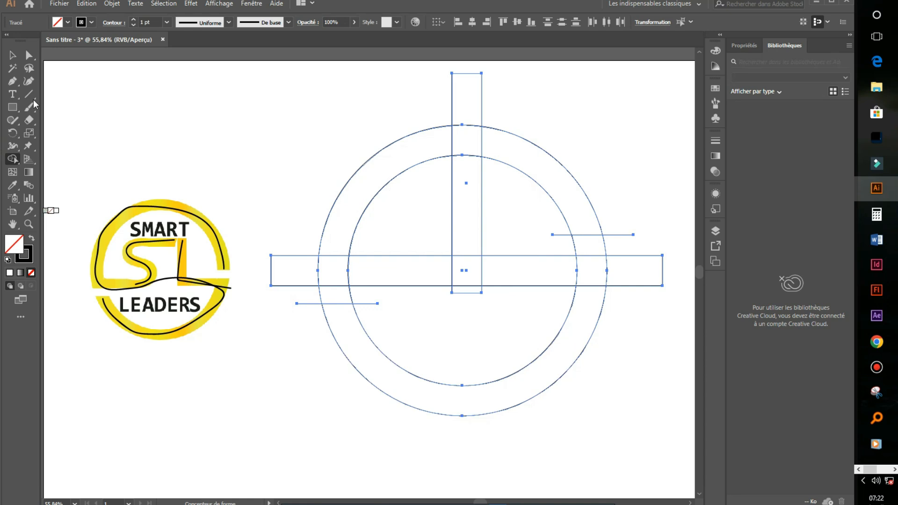
click(70, 23)
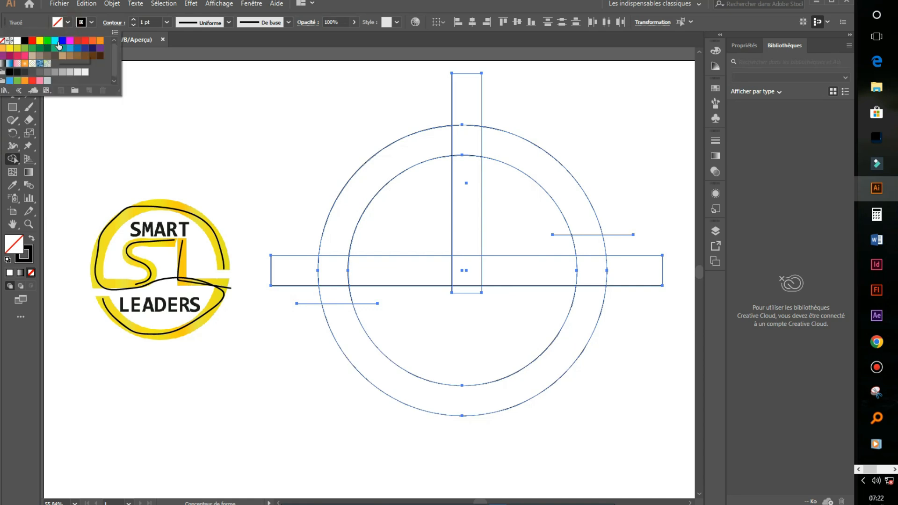
click(25, 41)
Merge the ring segments with the horizontal and vertical bars using the Shape Builder, leaving the two gaps beside the short lines open.
click(425, 141)
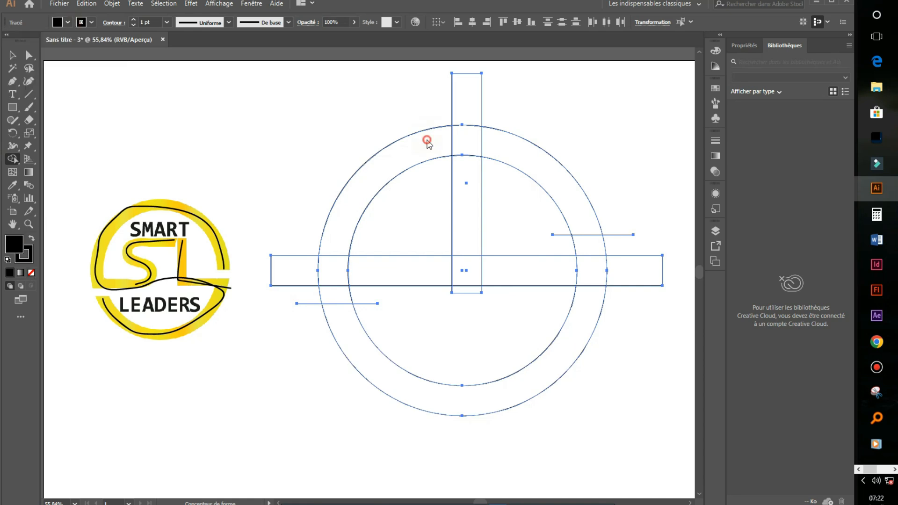
click(427, 136)
mouse_move(526, 157)
mouse_down()
mouse_move(467, 140)
mouse_move(437, 144)
mouse_move(357, 243)
mouse_move(341, 240)
mouse_move(348, 270)
mouse_move(571, 269)
mouse_move(588, 299)
mouse_move(596, 275)
mouse_up()
drag(472, 165, 465, 270)
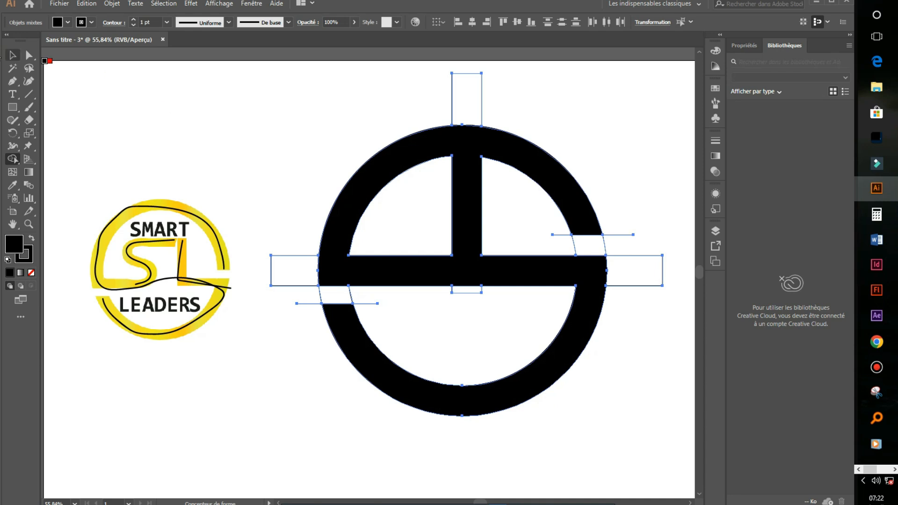
Delete the leftover outlines above and to the right of the ring, including the short cutting line in the right gap.
click(13, 55)
click(228, 108)
drag(309, 66, 533, 113)
drag(662, 178, 626, 323)
key(Delete)
drag(553, 224, 609, 247)
key(Delete)
key(Delete)
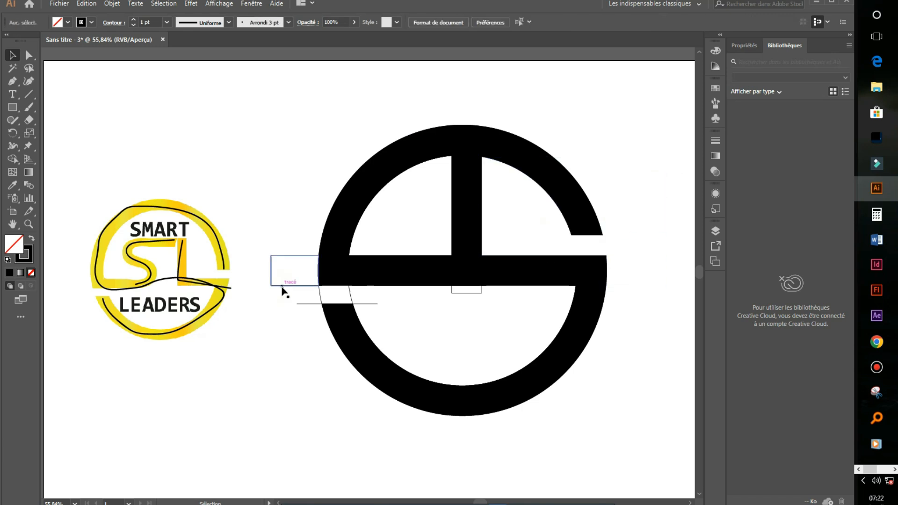
Delete the remaining outlines left of the ring and below the horizontal bar, including the short line in the left gap.
drag(312, 303, 352, 298)
click(352, 297)
key(Delete)
click(309, 305)
key(Delete)
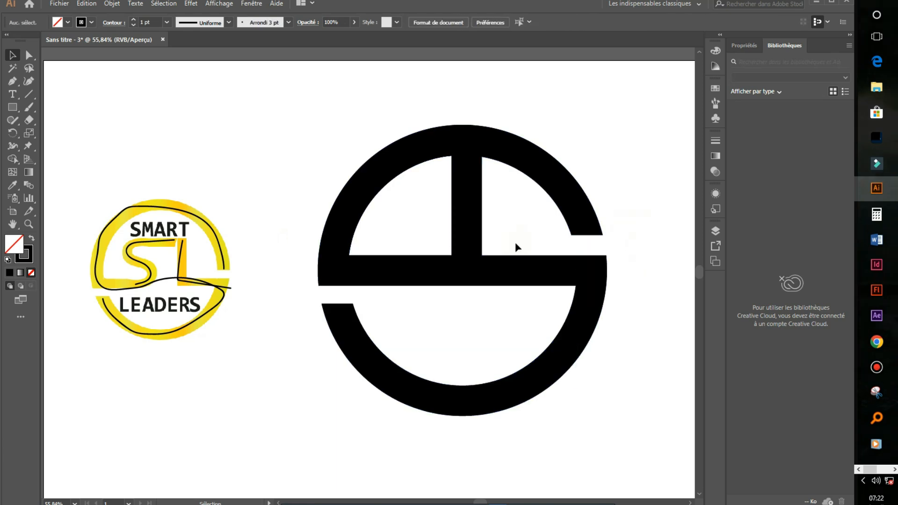
Round the horizontal bar's upper right corner to about 36 px and the lower arc's inner left corner to about 116 px.
click(29, 55)
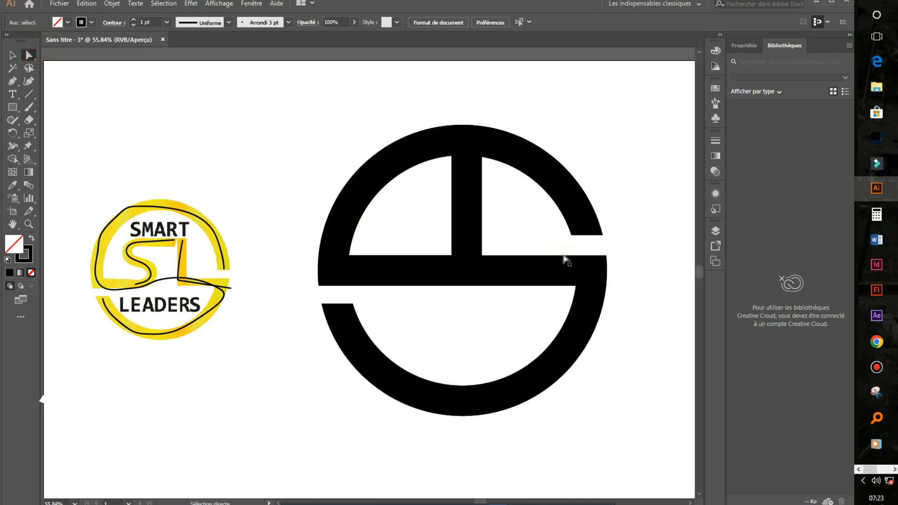
click(606, 256)
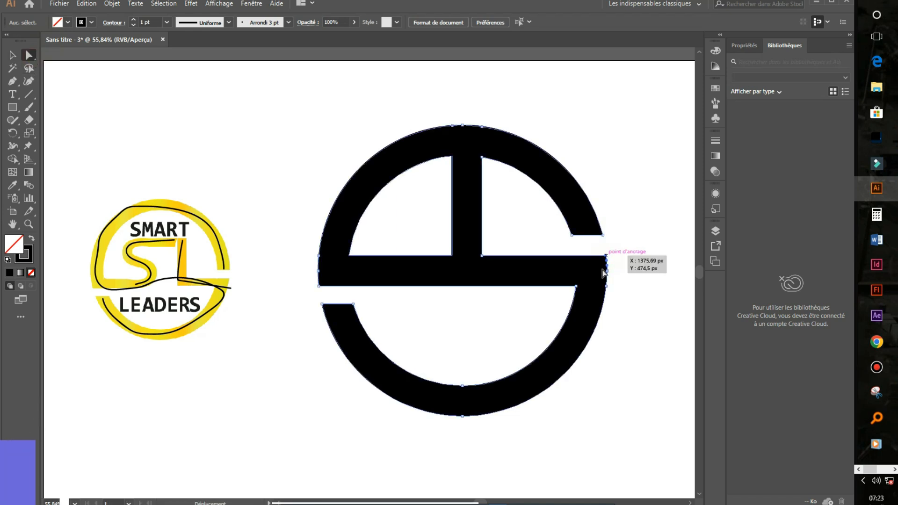
click(603, 270)
drag(601, 263, 558, 328)
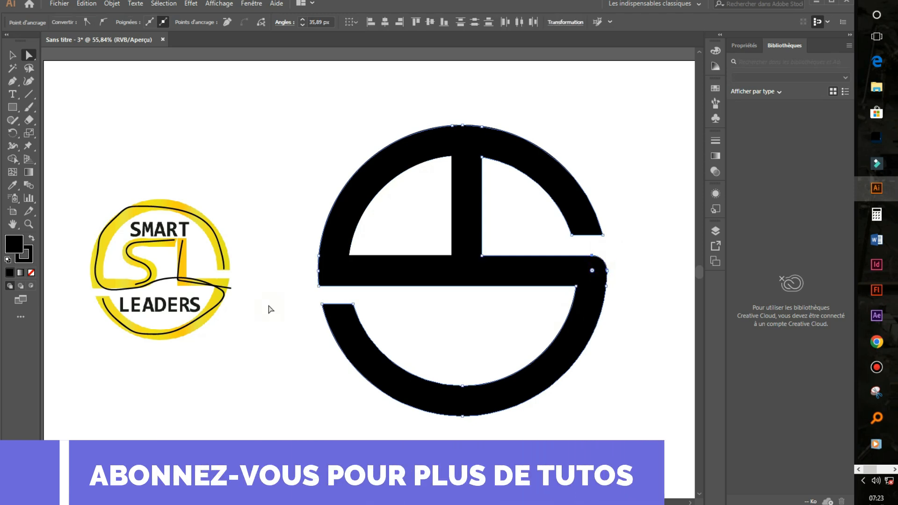
click(354, 305)
drag(347, 315, 260, 363)
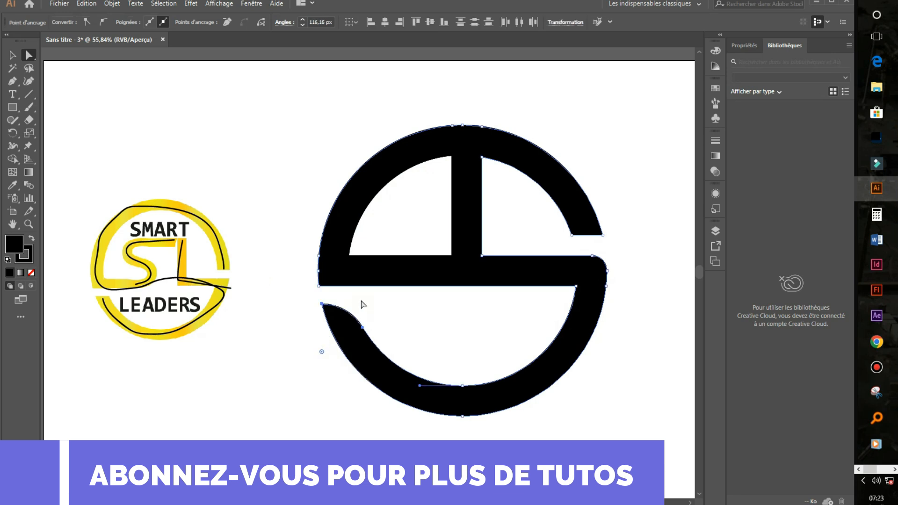
Round the outer corner of the upper arc's right end to about 53 px, and round the horizontal bar's lower left corner.
click(601, 234)
drag(594, 228, 484, 201)
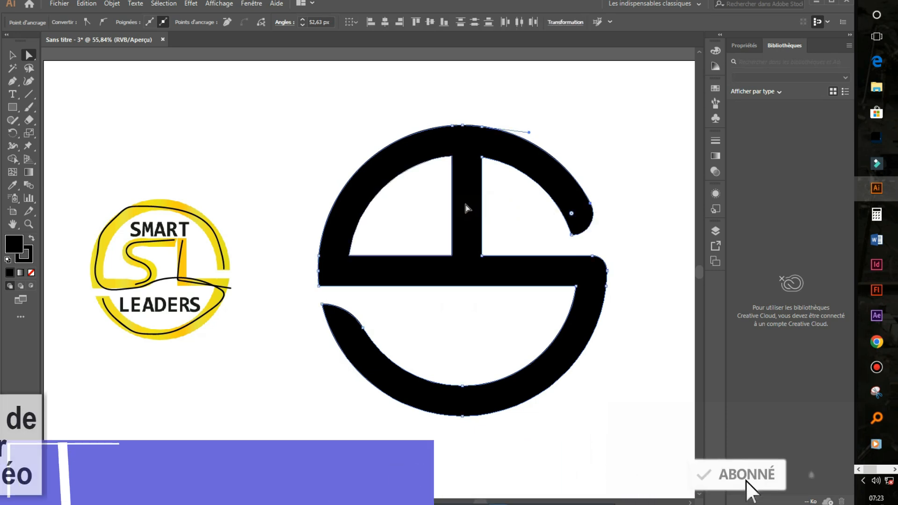
click(318, 286)
drag(332, 272, 397, 248)
click(628, 269)
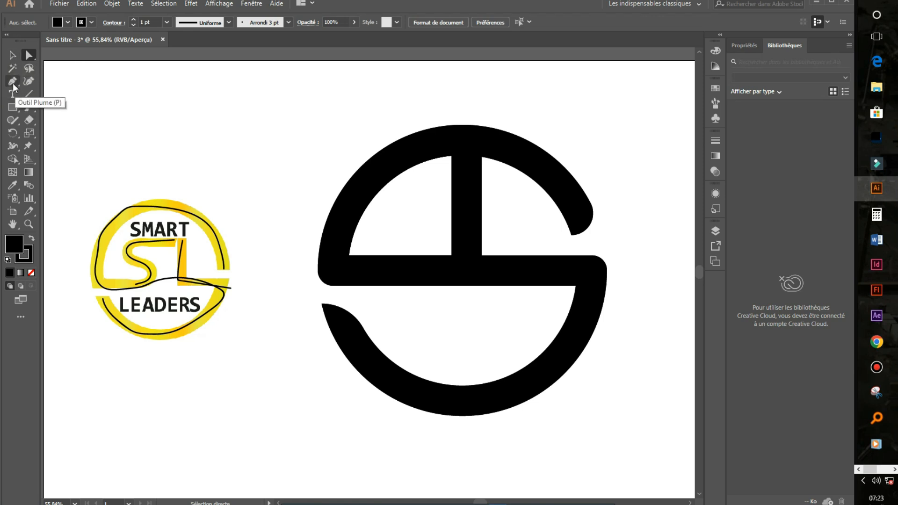
Draw a curve with the Pen from the upper arc's right tip to the ring's top edge above the vertical bar, about 220 × 267 px.
click(13, 83)
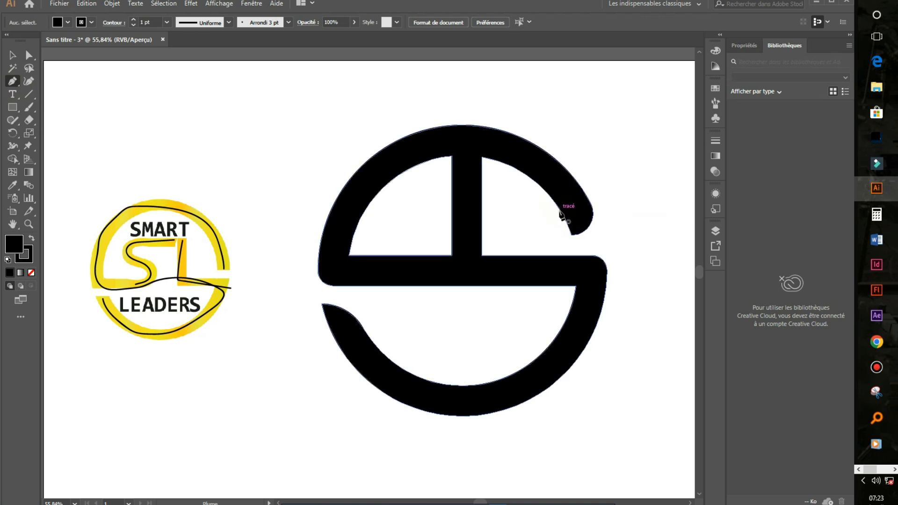
click(572, 235)
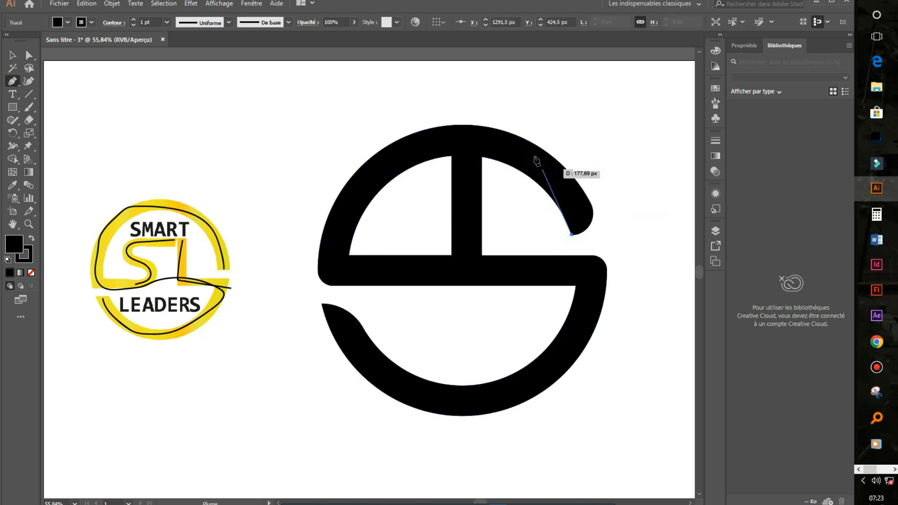
drag(482, 125, 428, 102)
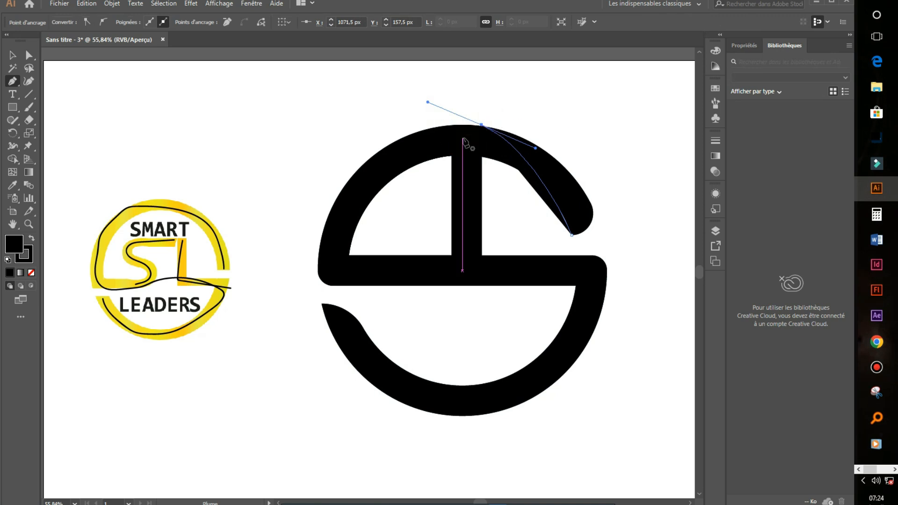
key(ctrl)
ctrl+click(405, 118)
Set the curve across the upper right arc to no fill and a white stroke.
click(13, 54)
click(542, 189)
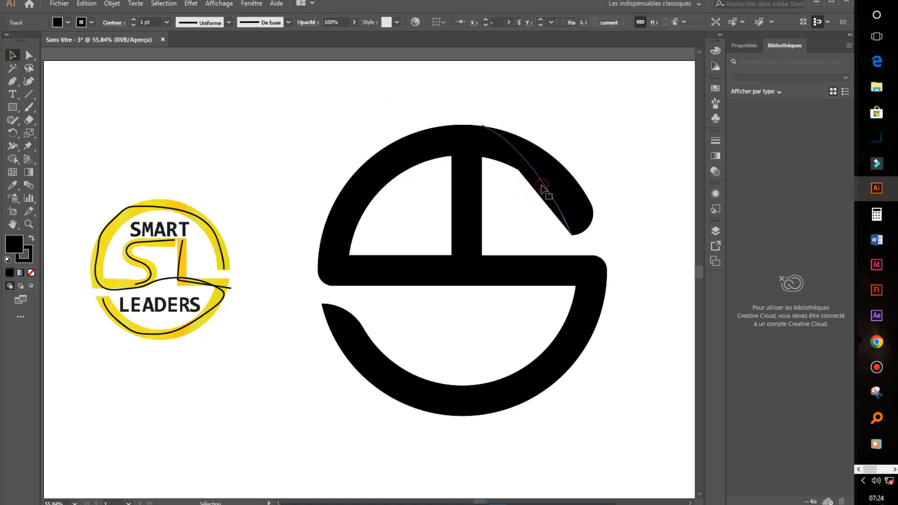
click(68, 23)
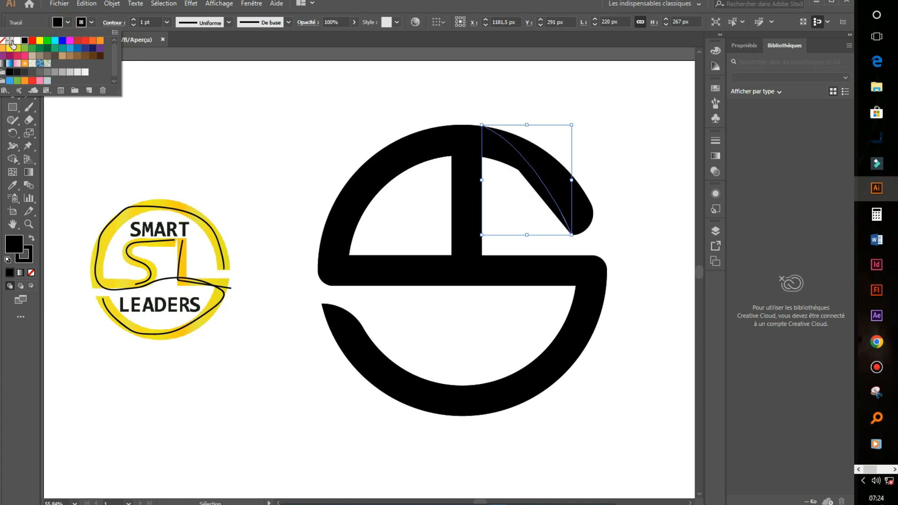
click(3, 41)
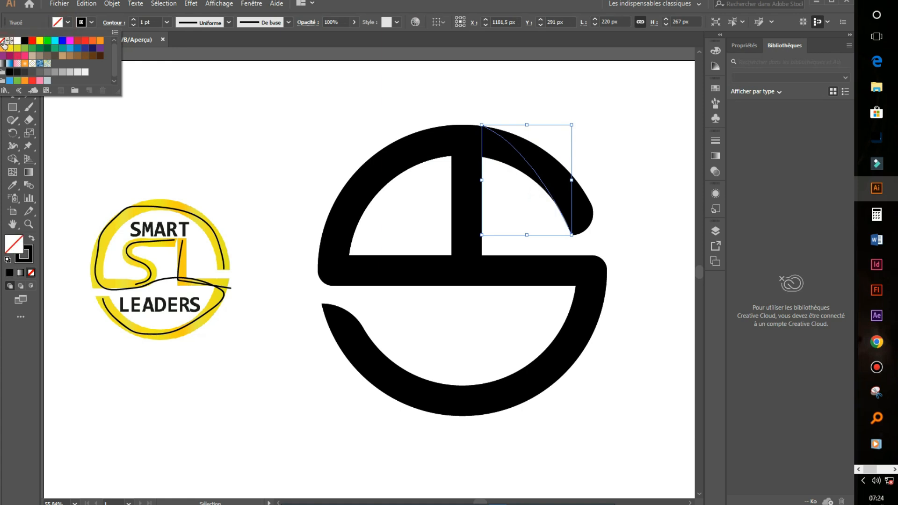
click(653, 331)
click(653, 331)
click(517, 150)
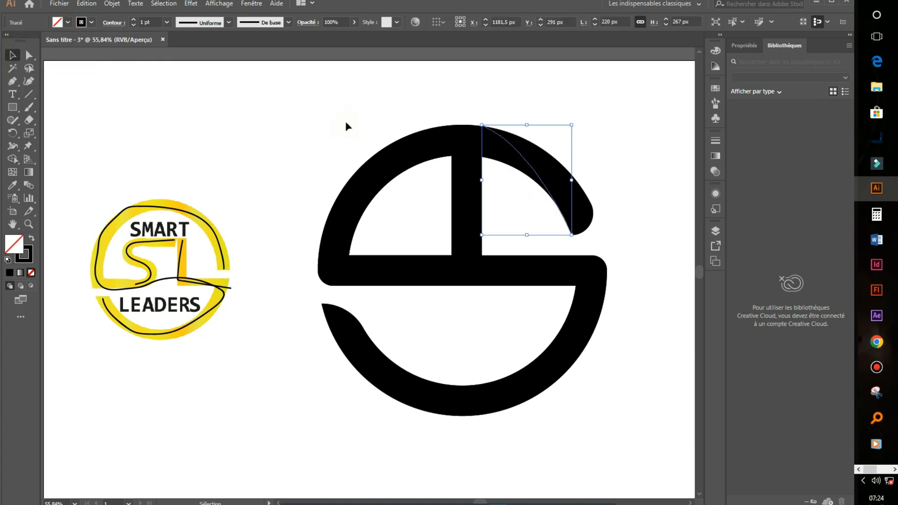
click(91, 22)
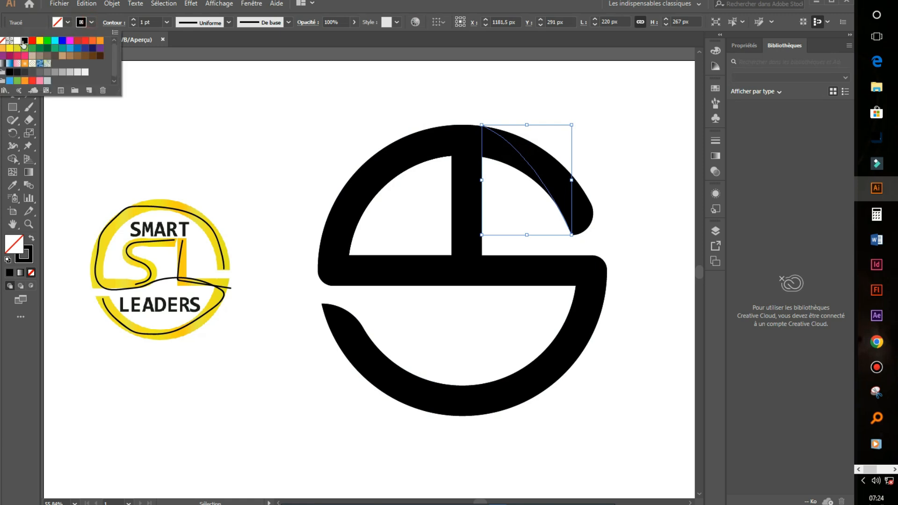
click(17, 41)
click(650, 208)
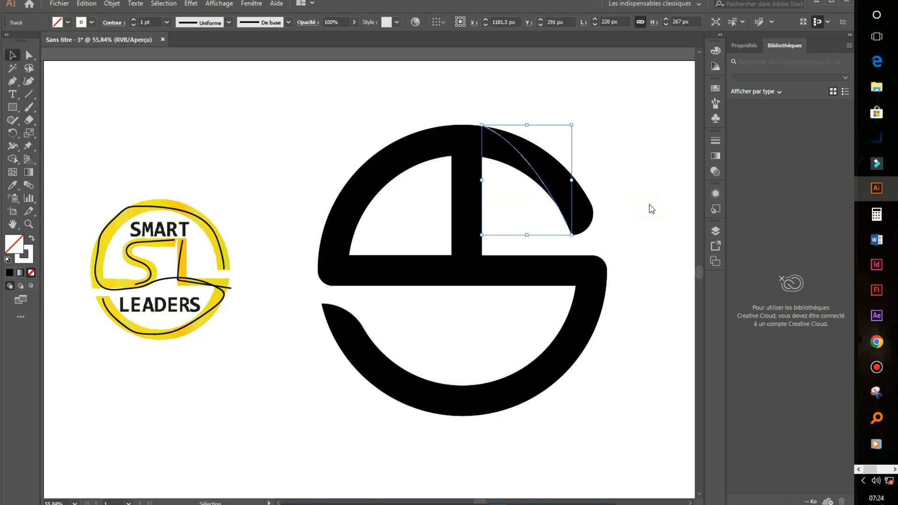
click(651, 209)
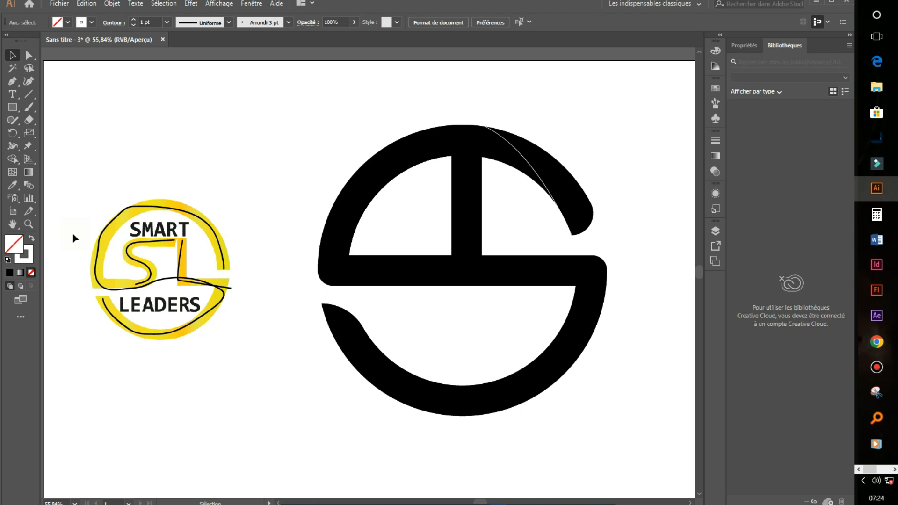
Draw a curve from the vertical bar's upper right inner corner across the upper left arc to the ring's outer left edge.
click(13, 81)
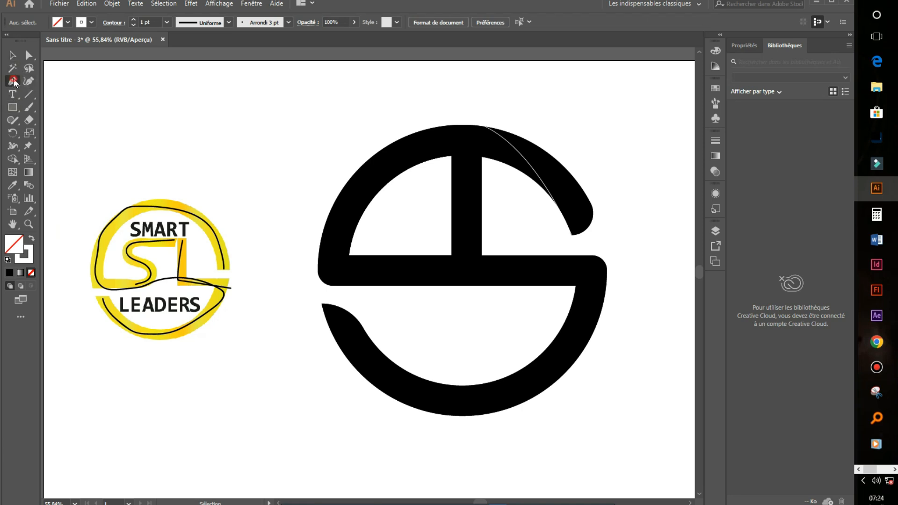
click(482, 157)
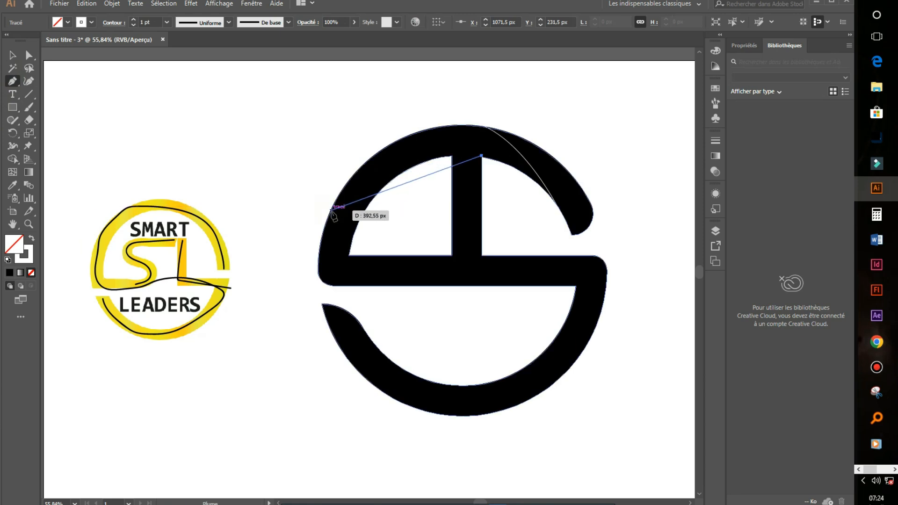
drag(331, 211, 255, 297)
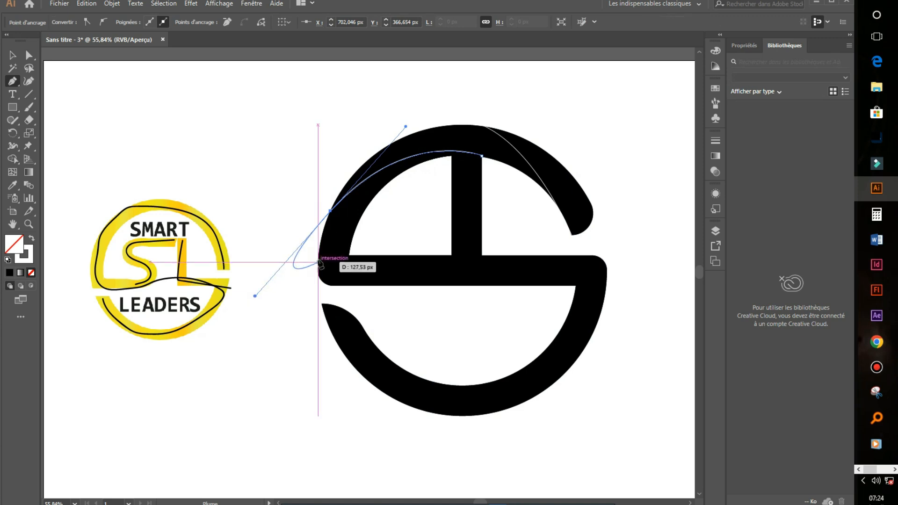
drag(330, 211, 333, 224)
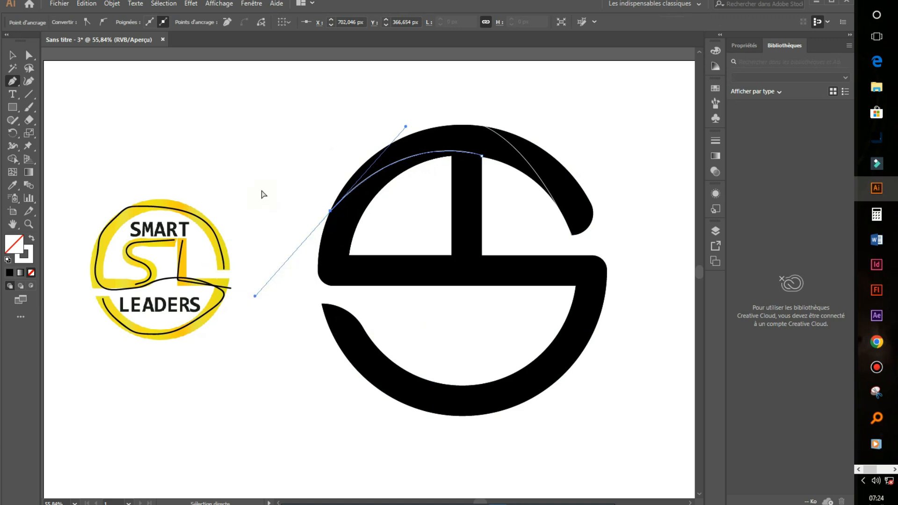
ctrl+click(262, 194)
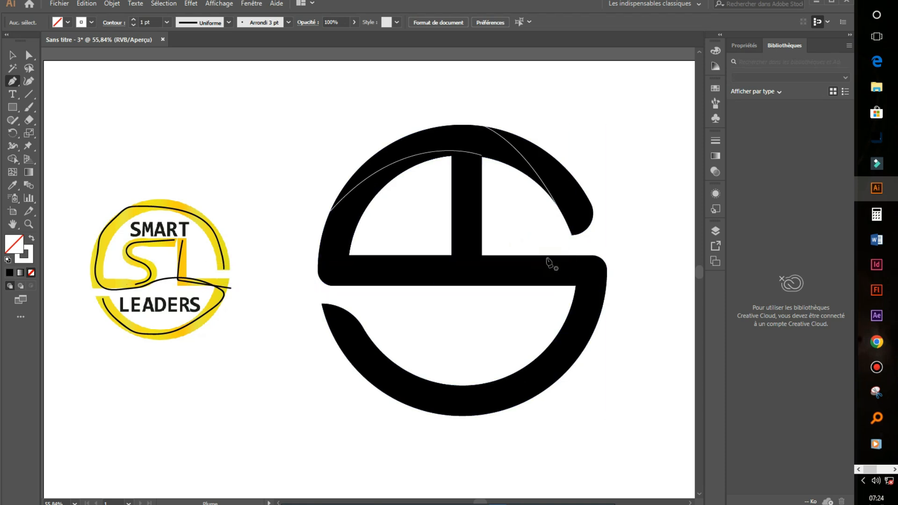
Draw one curve across the horizontal bar's right bend to the inner ring edge, and another across the junction with the vertical bar.
click(547, 256)
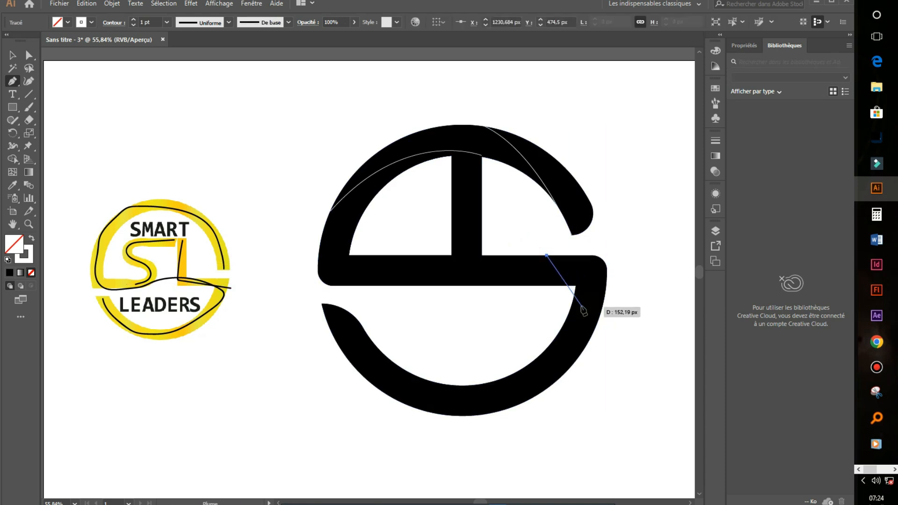
drag(574, 301, 559, 335)
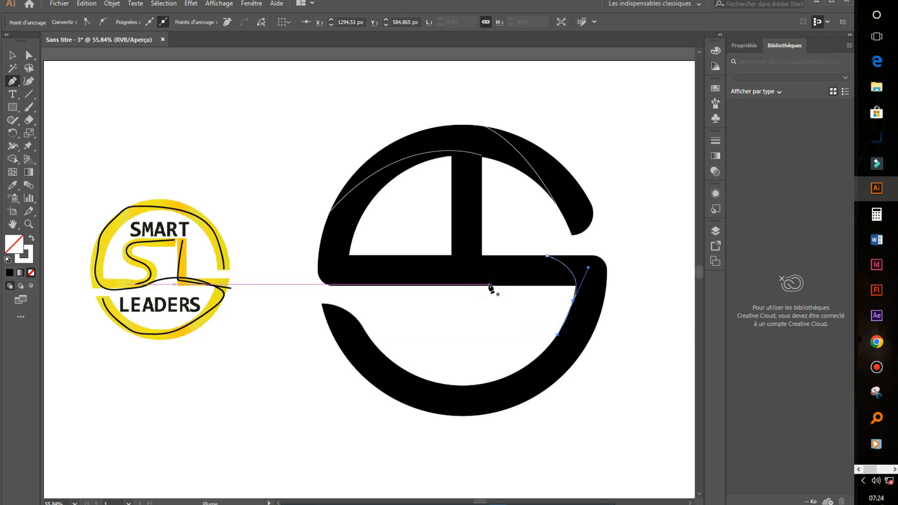
click(490, 287)
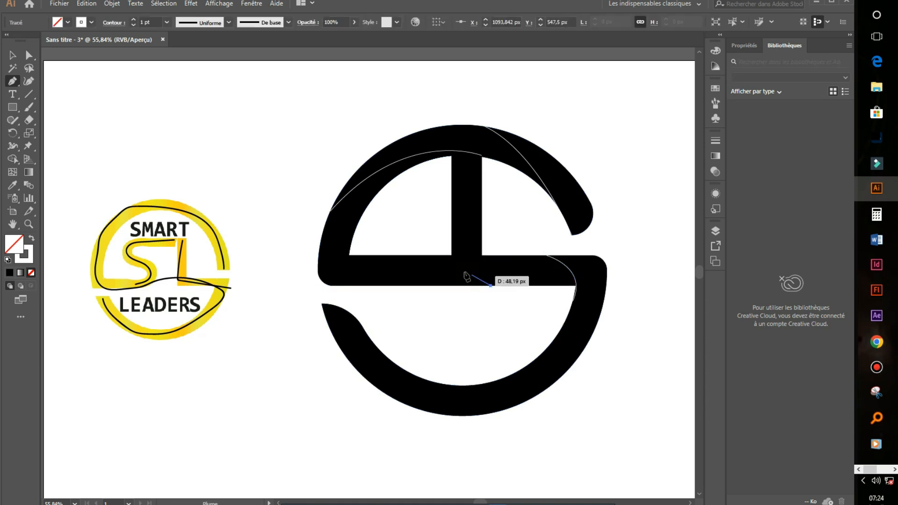
drag(453, 256, 451, 222)
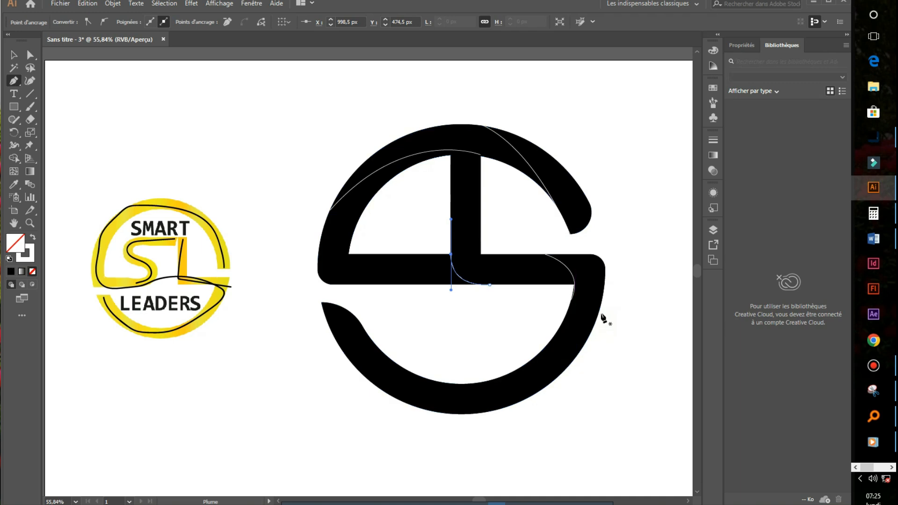
Draw two curves across the lower arc, from its outer right edge to its inner bottom edge and from its outer bottom to inner left edge.
click(601, 299)
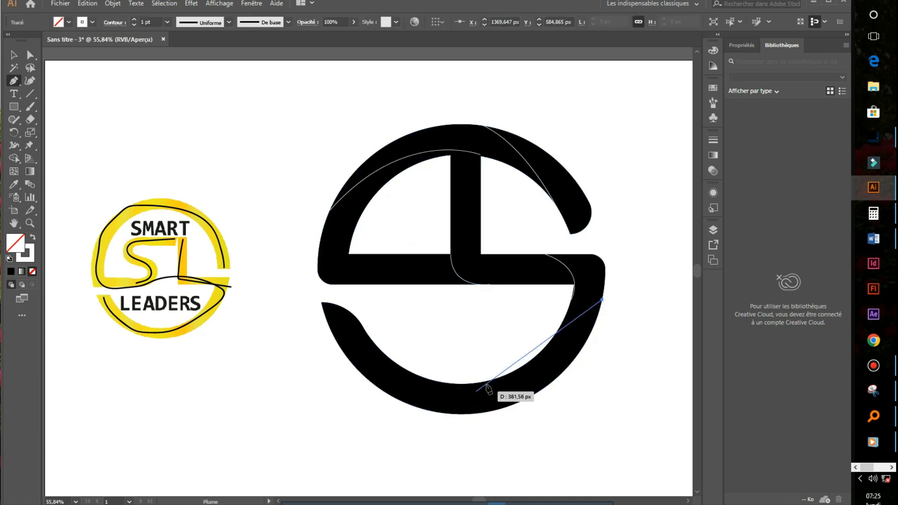
drag(482, 383, 386, 393)
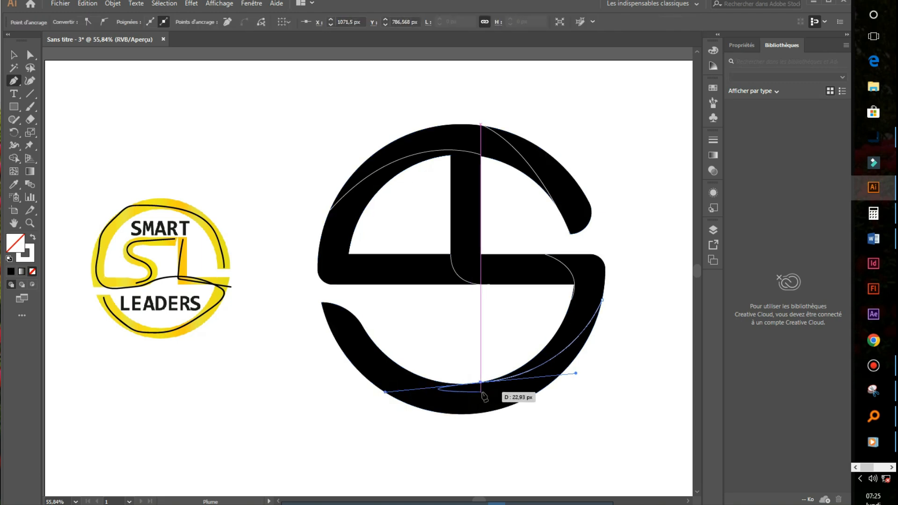
ctrl+click(360, 427)
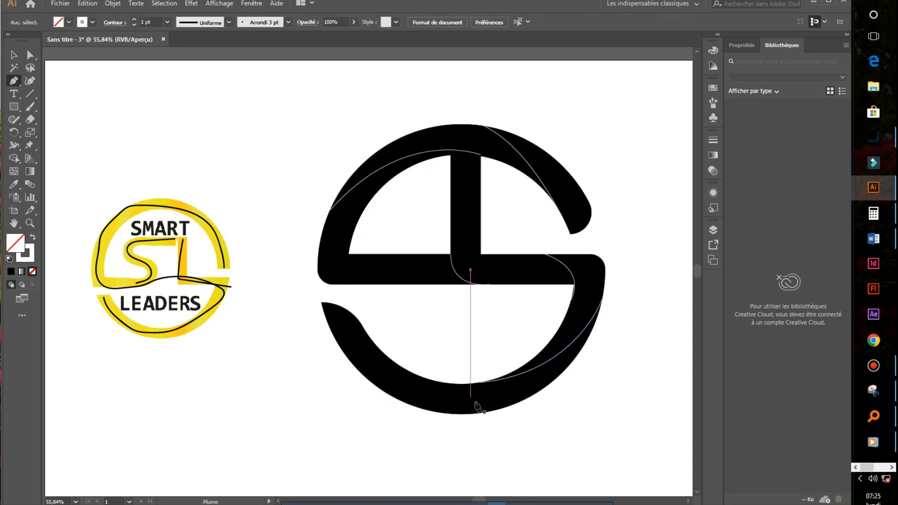
click(447, 414)
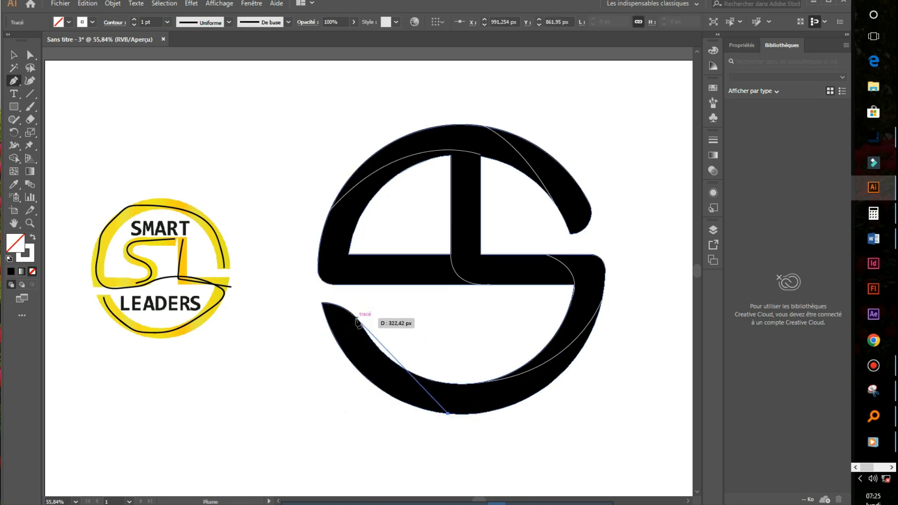
drag(356, 319, 331, 227)
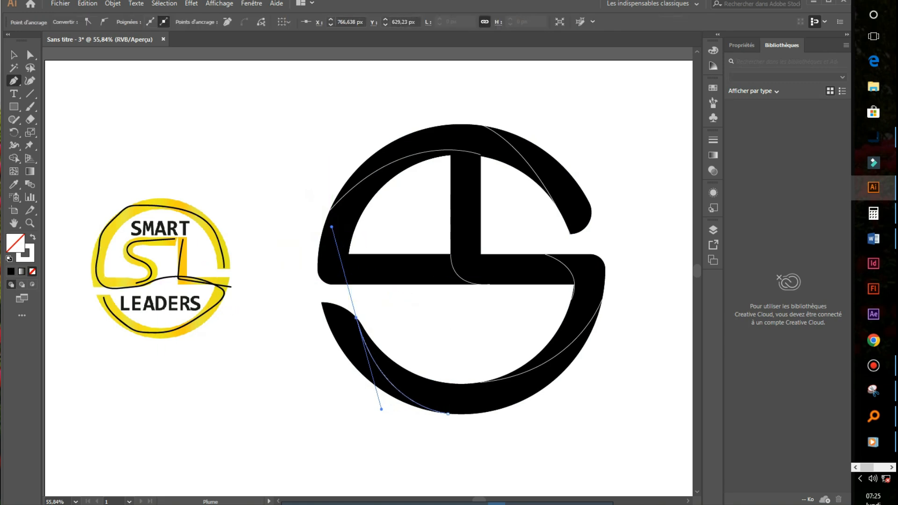
click(14, 55)
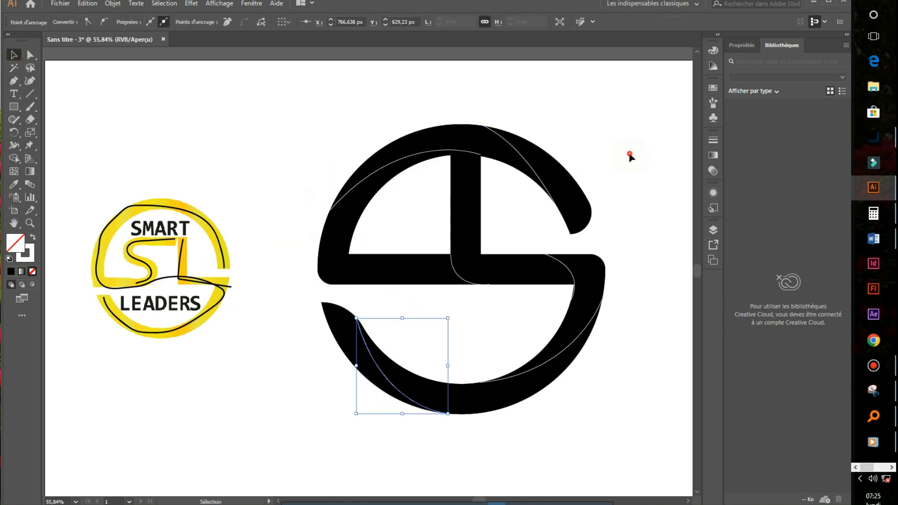
click(630, 156)
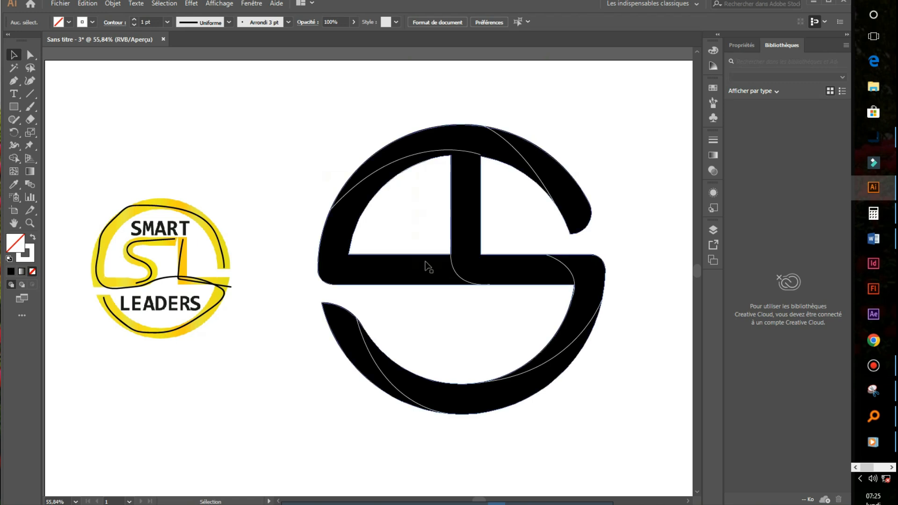
Separate the upper right tip and the top arc of the large logo with the Shape Builder, using a blue fill.
drag(311, 135, 606, 410)
key(ctrl+a)
click(15, 160)
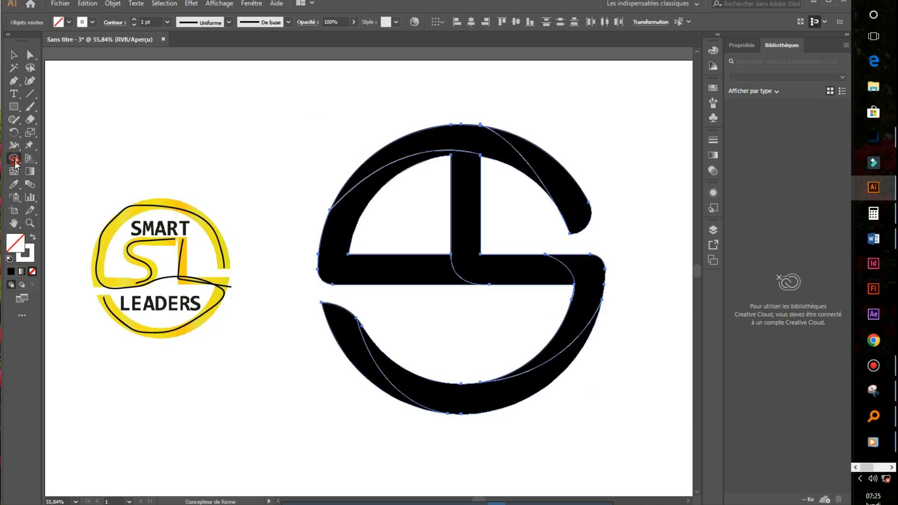
click(69, 22)
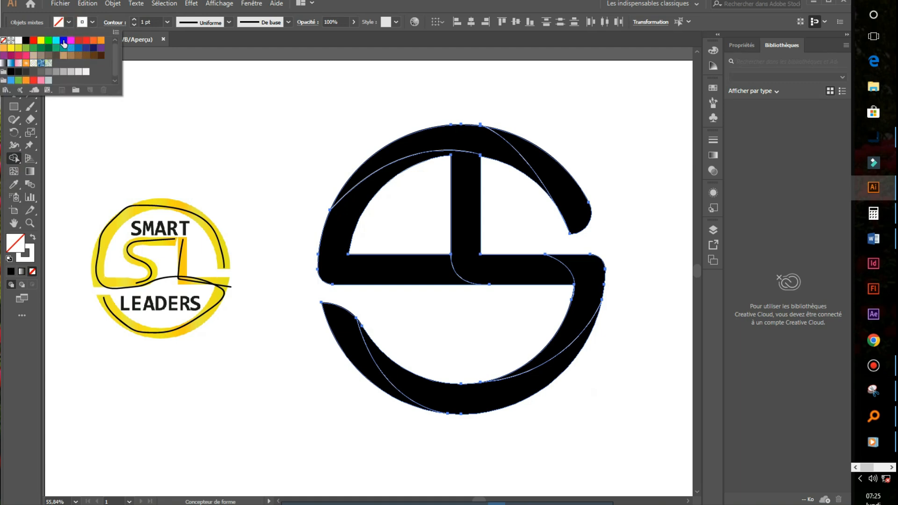
click(64, 41)
click(621, 252)
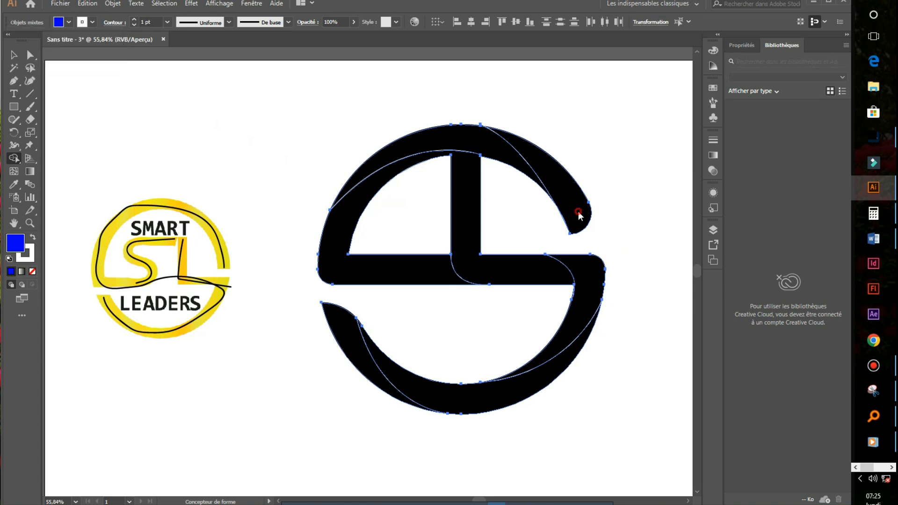
click(579, 220)
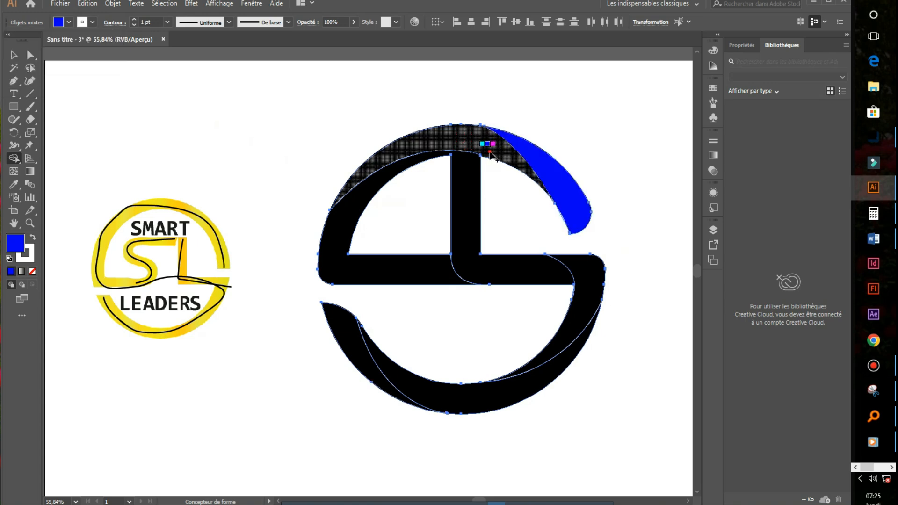
click(416, 147)
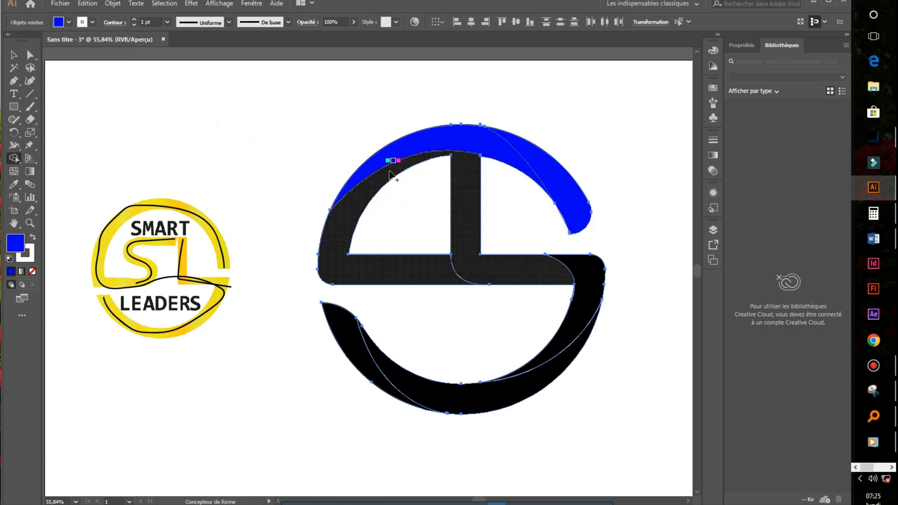
Try to fill the left arc and both bars blue as one region, and undo it.
click(354, 227)
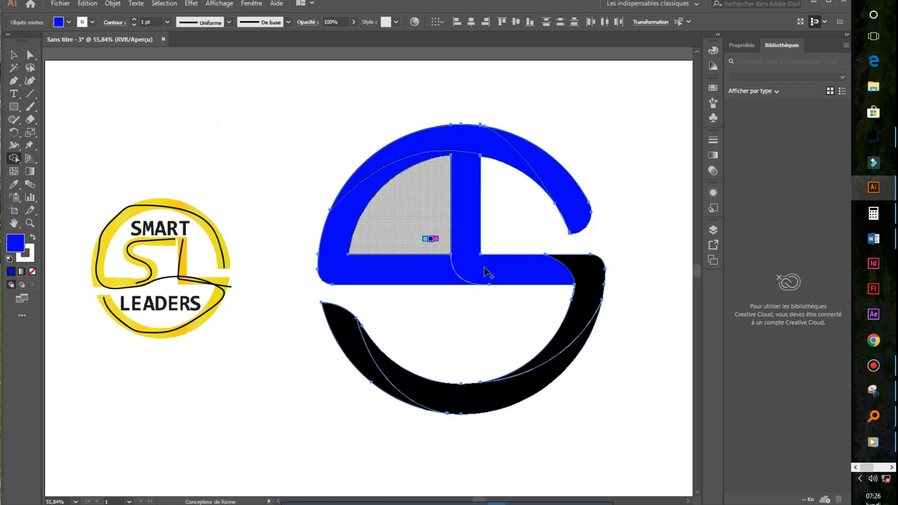
key(v)
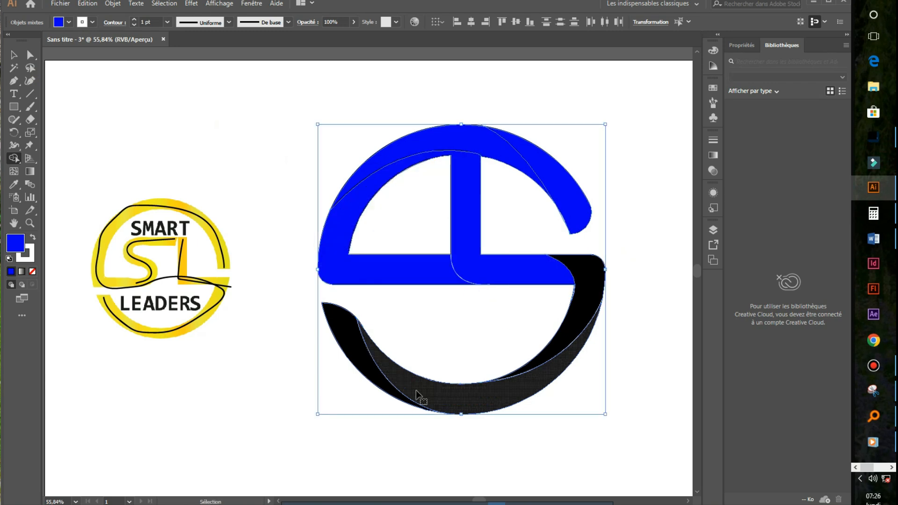
key(ctrl+z)
key(shift+m)
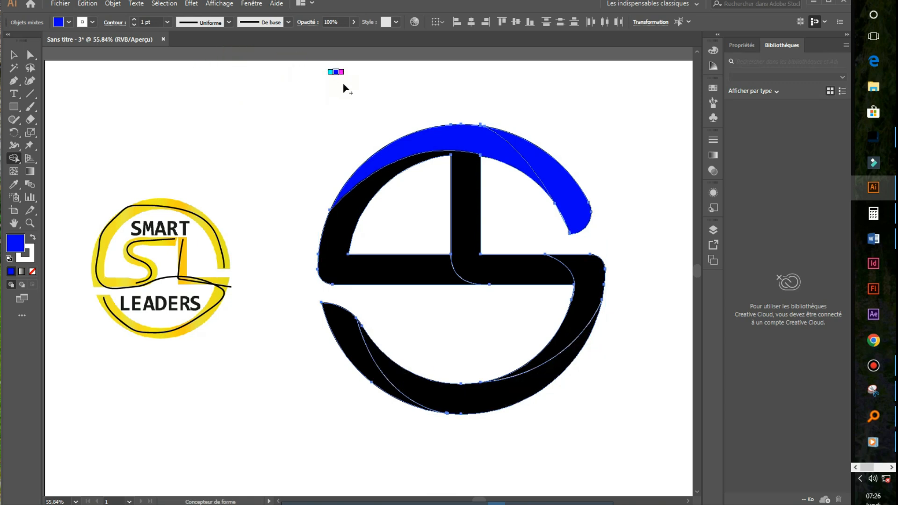
Try to draw a short Pen curve across the top of the vertical bar, following the ring's inner edge.
click(14, 80)
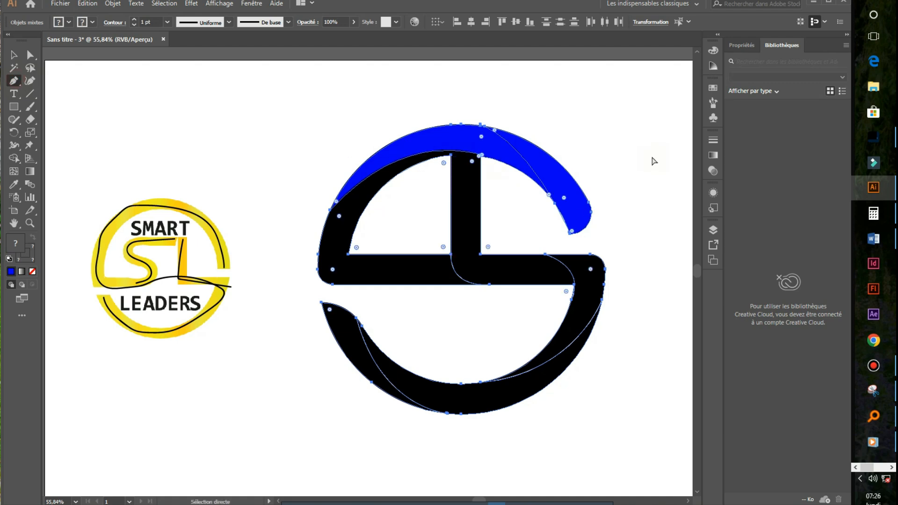
key(ctrl+shift+a)
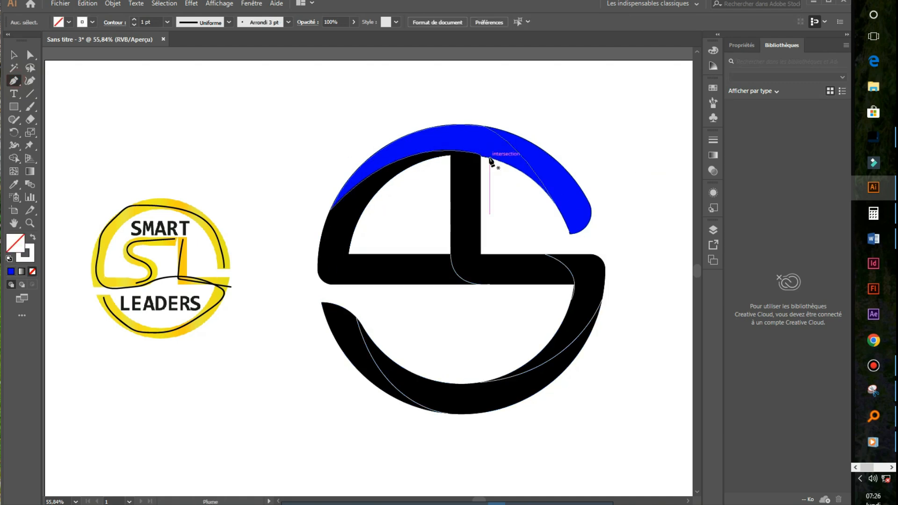
click(451, 156)
drag(481, 156, 499, 163)
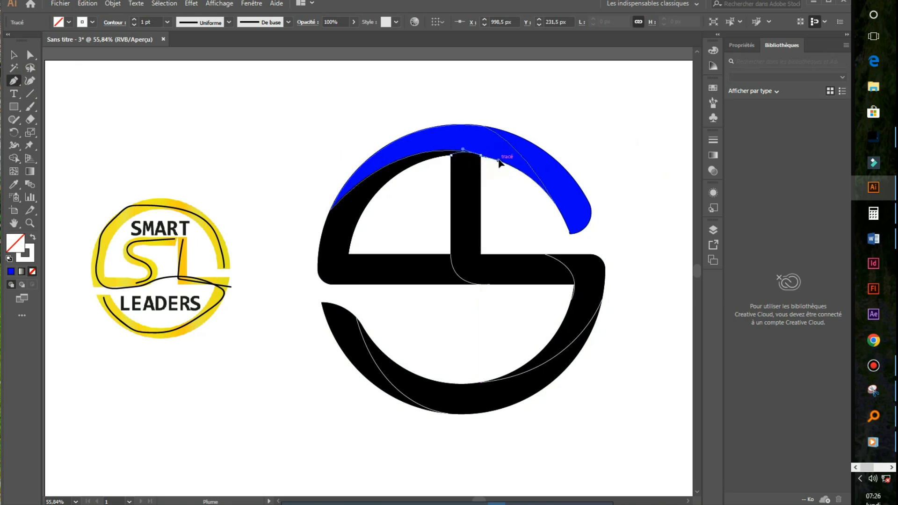
key(ctrl)
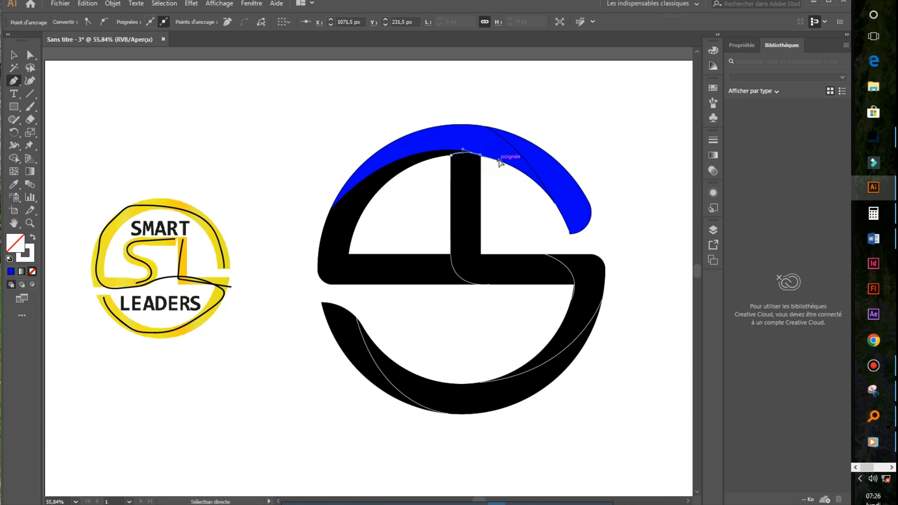
key(ctrl+z)
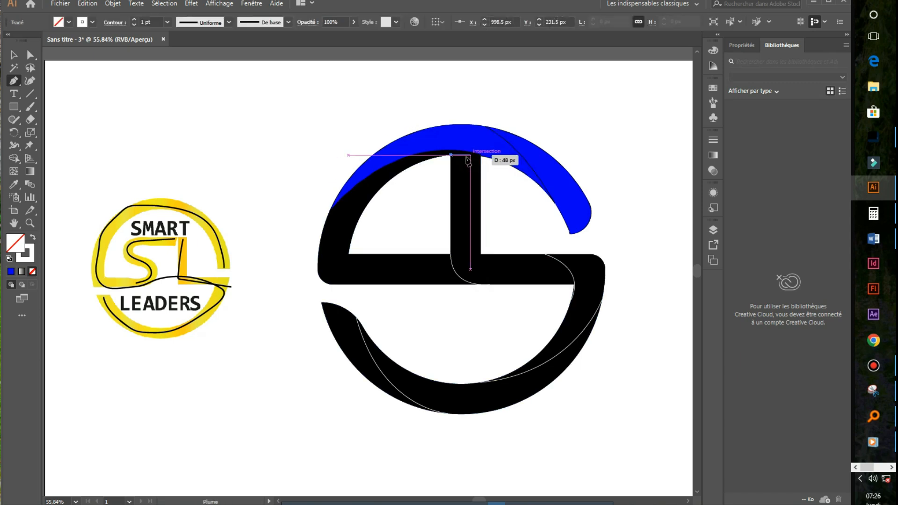
click(452, 155)
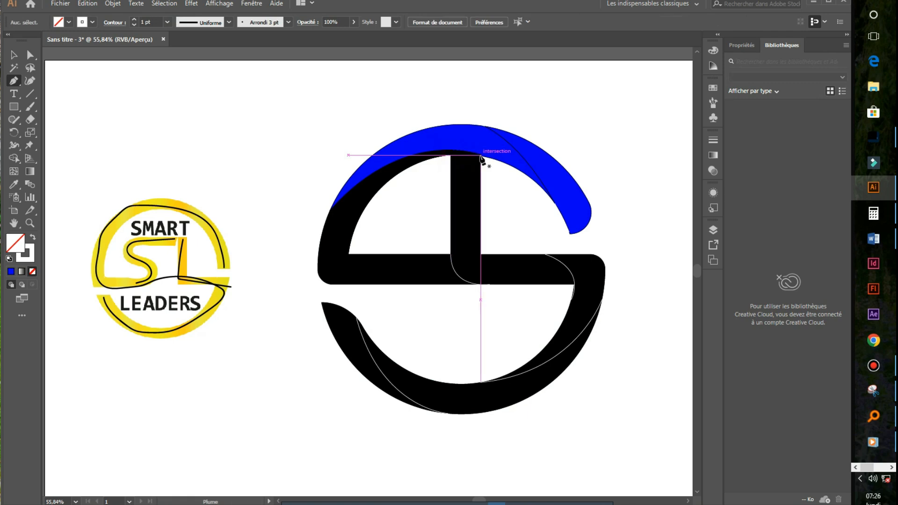
drag(481, 155, 500, 164)
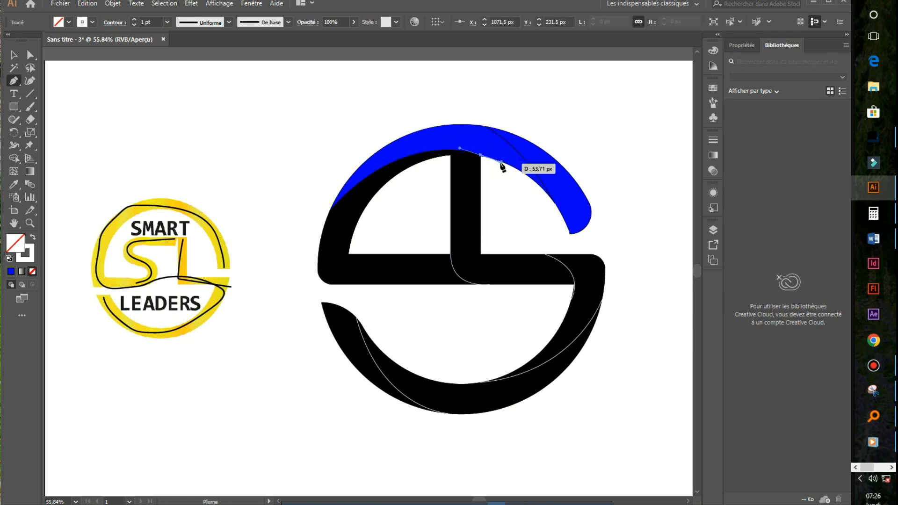
key(ctrl+z)
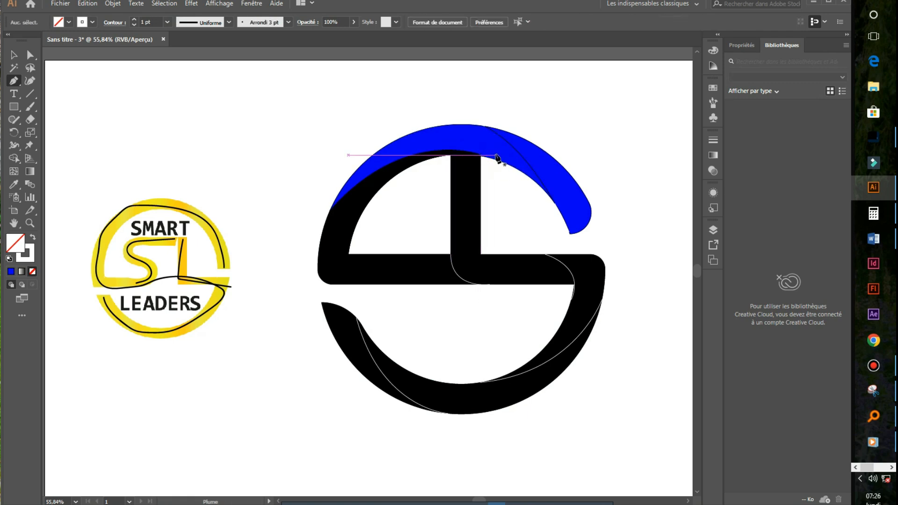
Draw a slightly arched curve between the vertical bar's two upper inner corners, closing off its top from the ring.
click(450, 155)
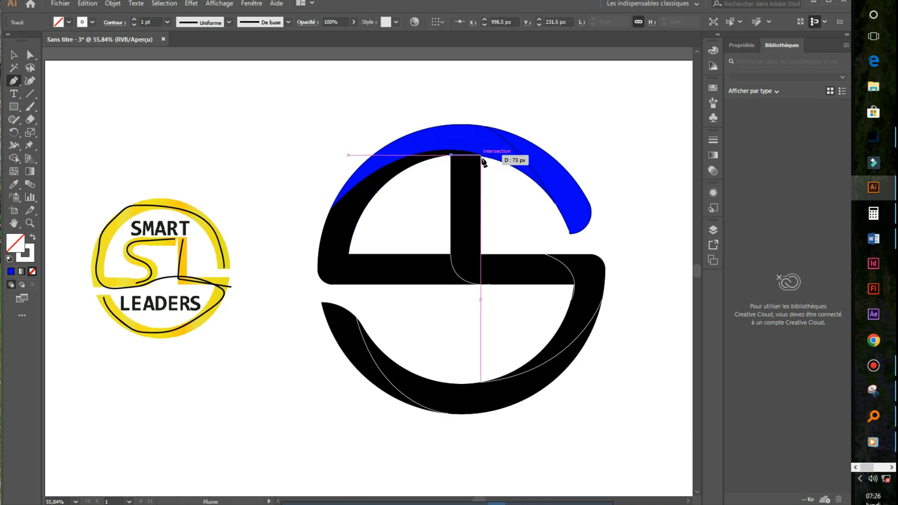
drag(481, 156, 501, 164)
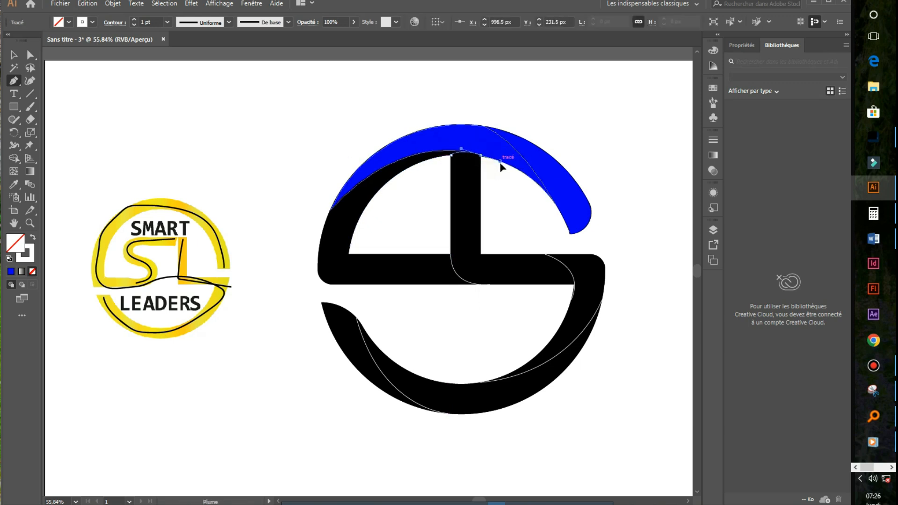
drag(502, 164, 507, 158)
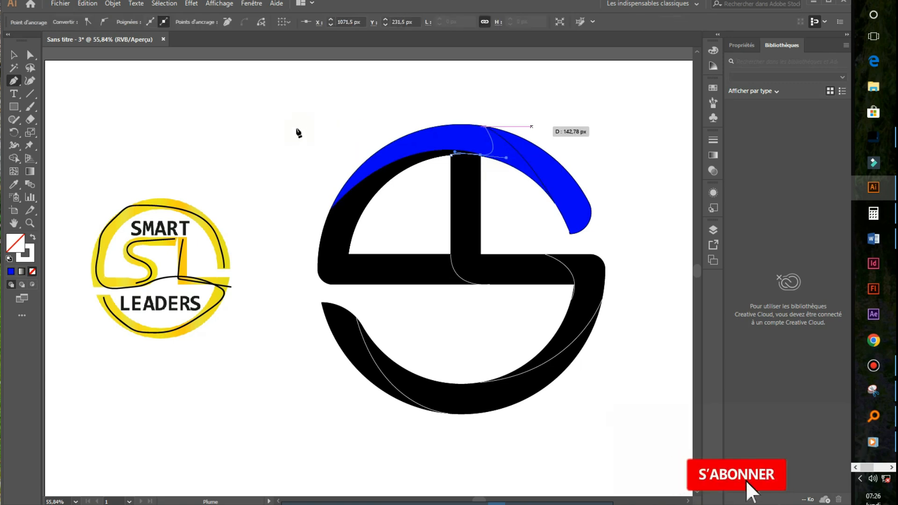
key(ctrl)
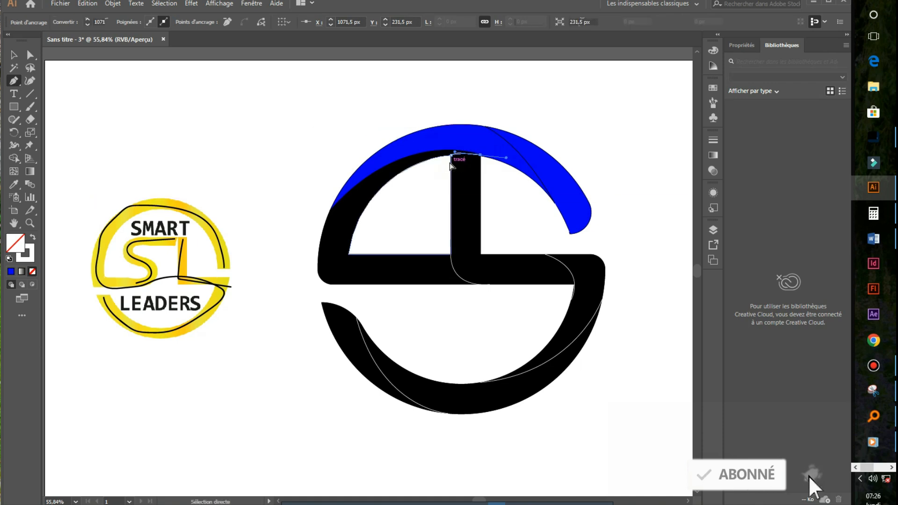
Separate the left arc, L-shaped bar, right bend, lower arc and lower left tip with the Shape Builder, using no fill.
key(ctrl+a)
click(18, 159)
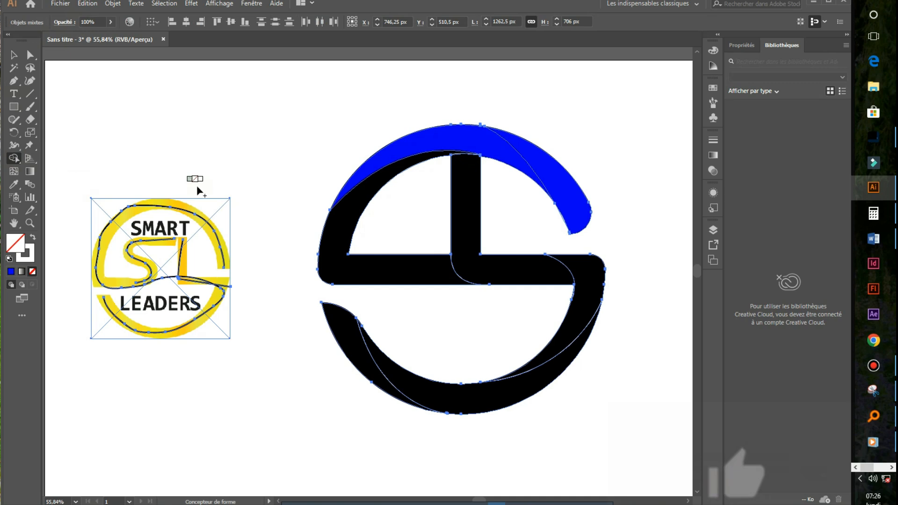
click(366, 197)
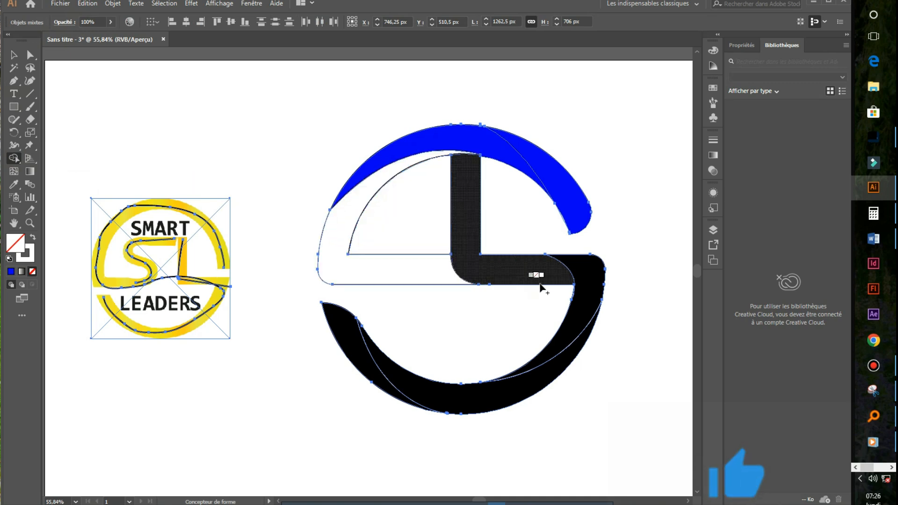
click(519, 271)
click(585, 276)
click(501, 393)
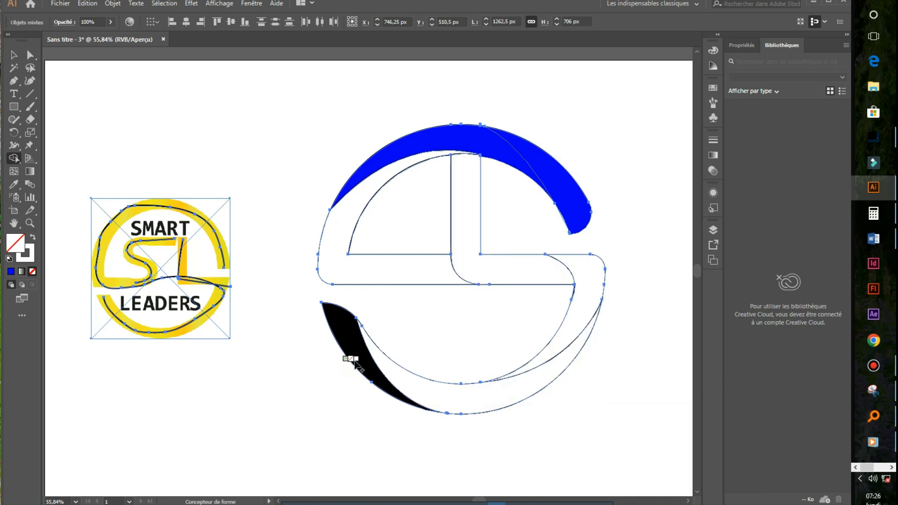
click(335, 323)
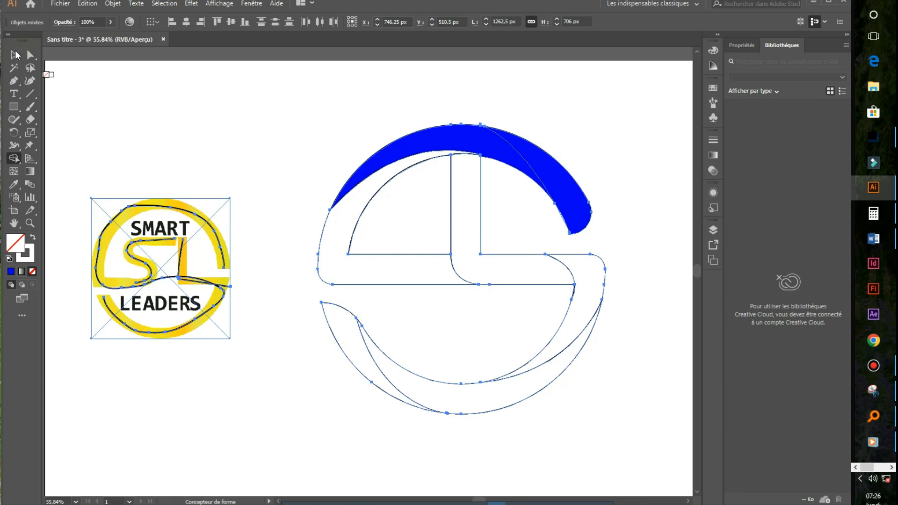
Fill all pieces of the large logo with the white-to-black gradient swatch.
click(14, 54)
click(625, 144)
drag(621, 122, 349, 429)
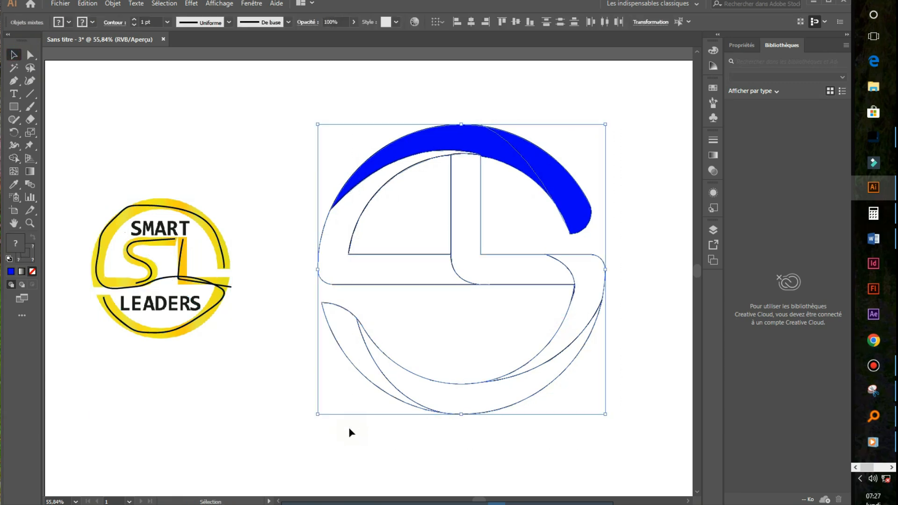
click(81, 22)
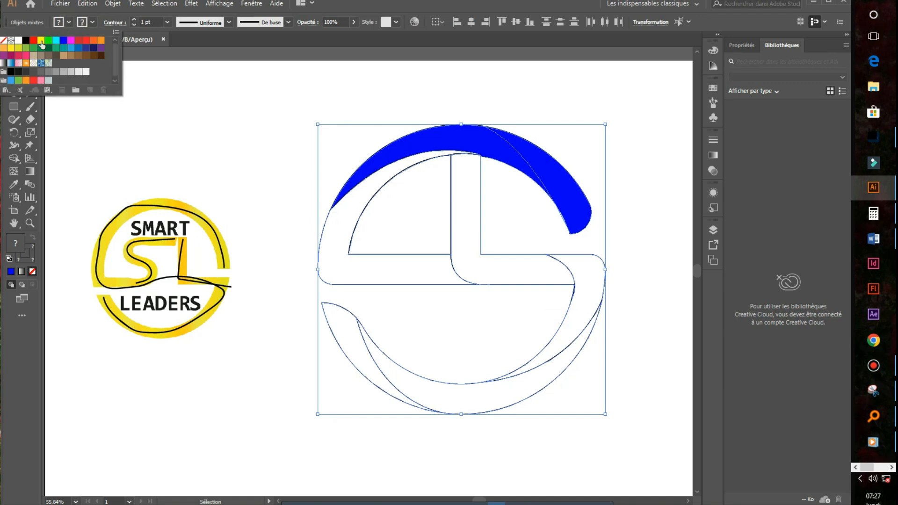
click(5, 64)
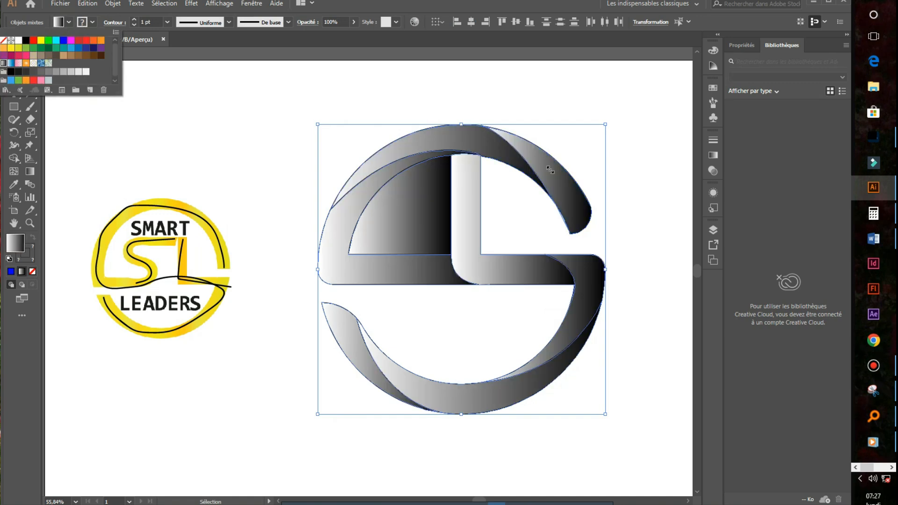
click(644, 204)
click(645, 204)
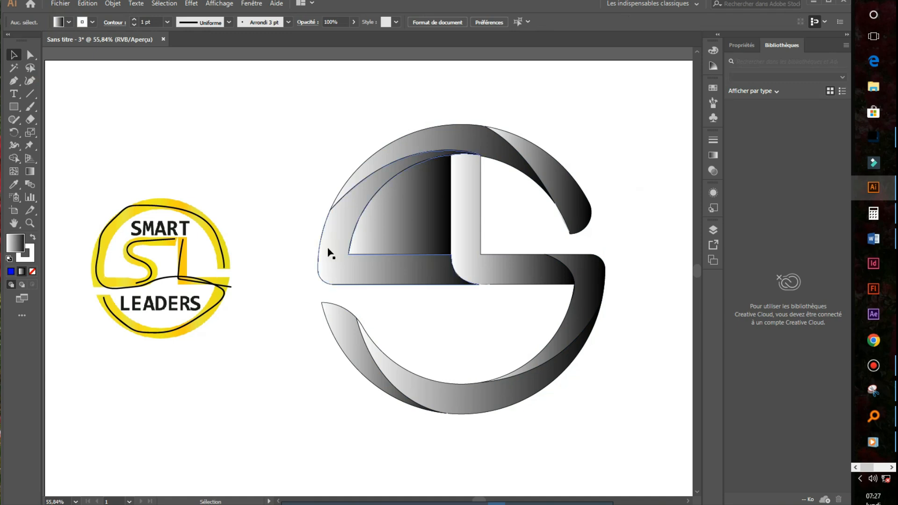
Delete the quarter-circle piece enclosed by the left arc, the vertical bar and the horizontal bar.
click(419, 226)
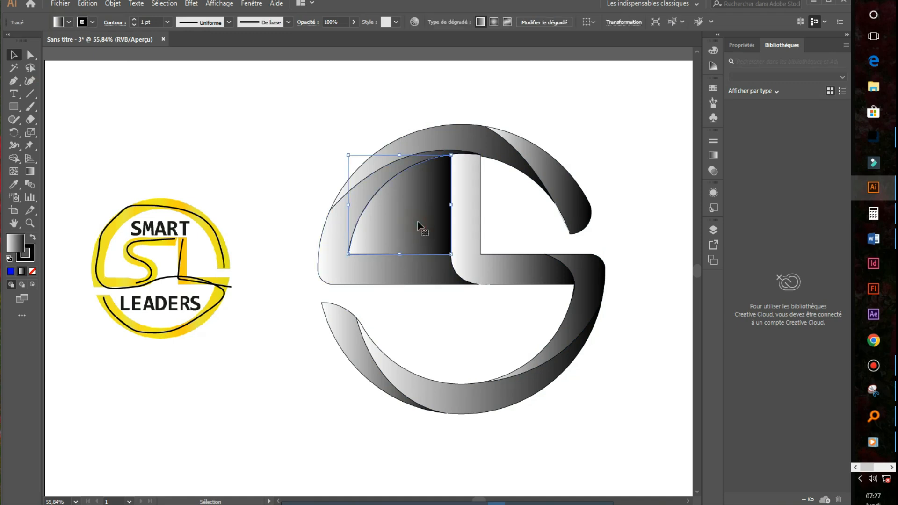
key(Delete)
click(420, 220)
key(Delete)
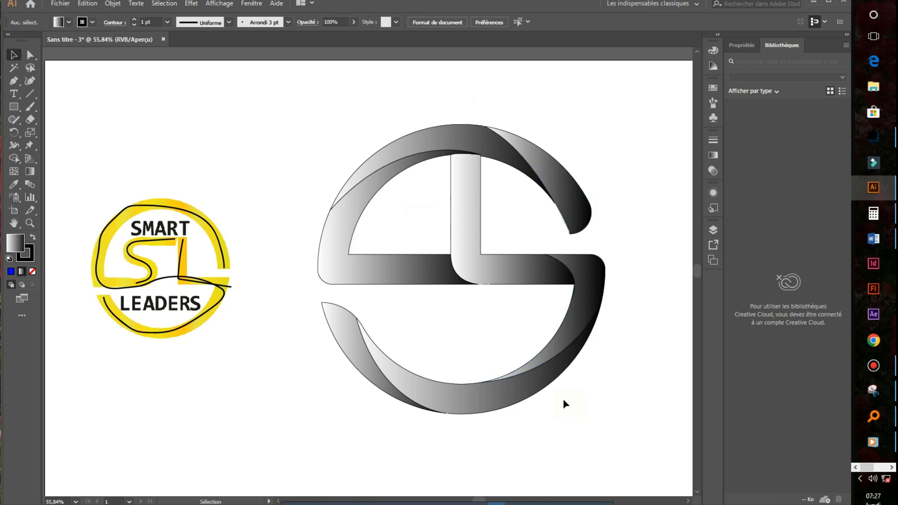
Set the stroke of all the large logo's pieces to none and deselect them.
drag(629, 132, 345, 424)
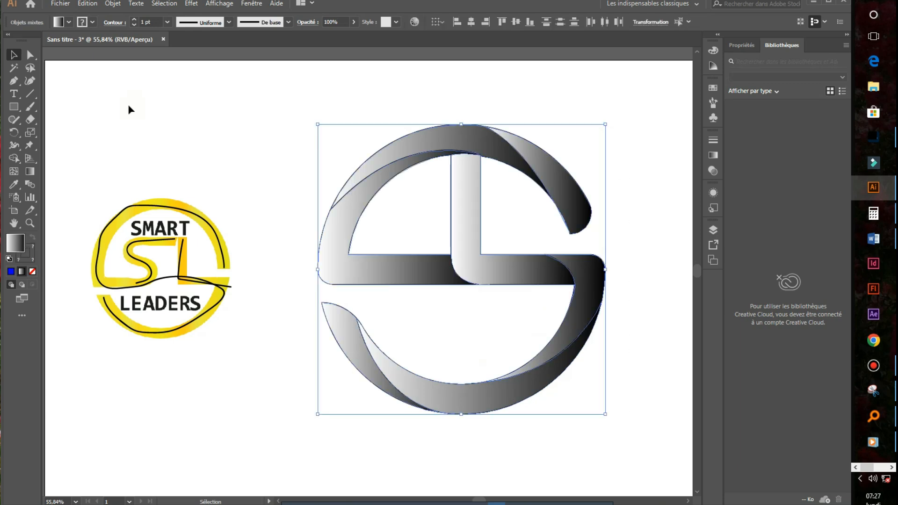
click(92, 22)
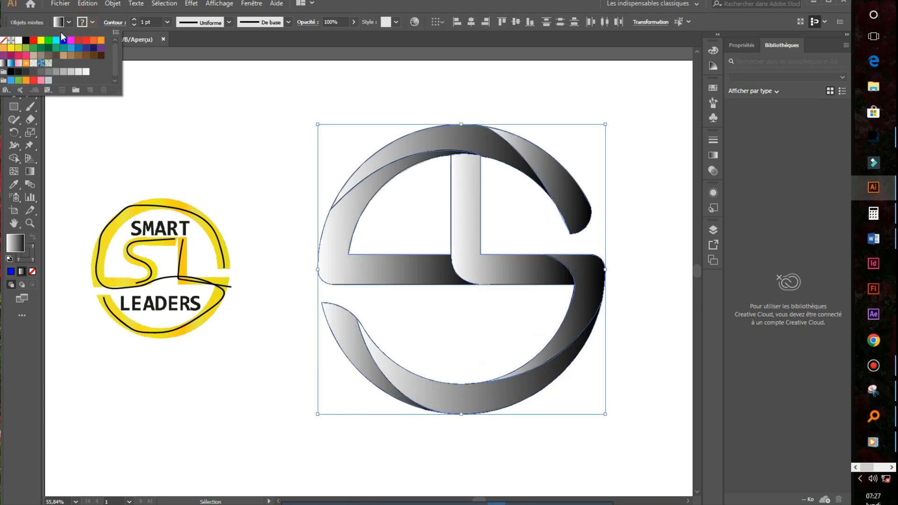
click(4, 41)
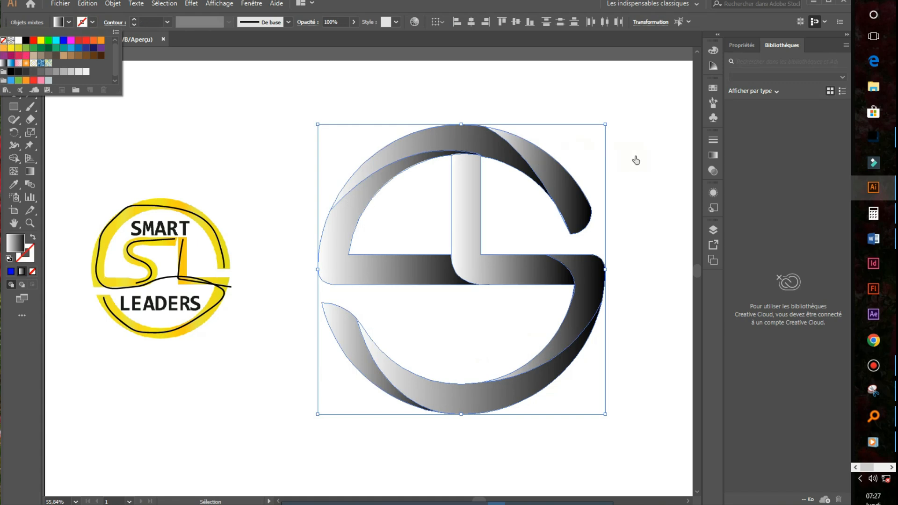
click(648, 193)
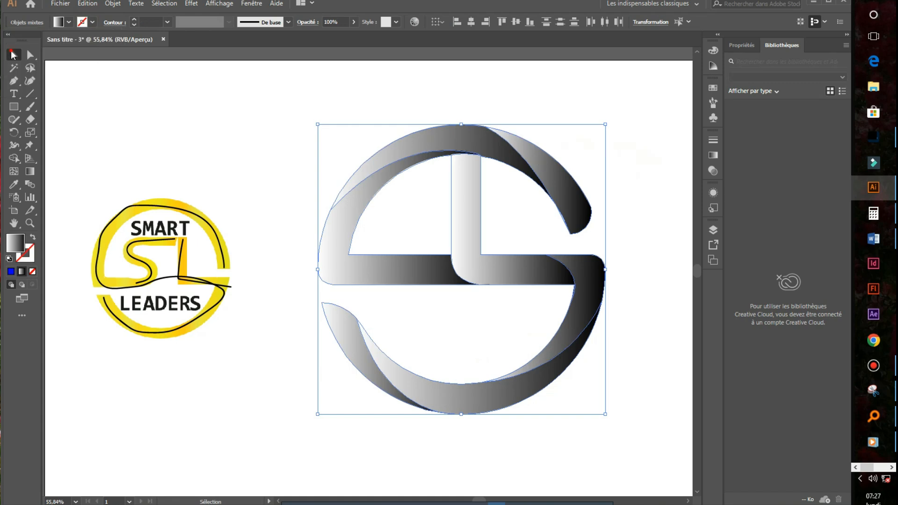
click(655, 196)
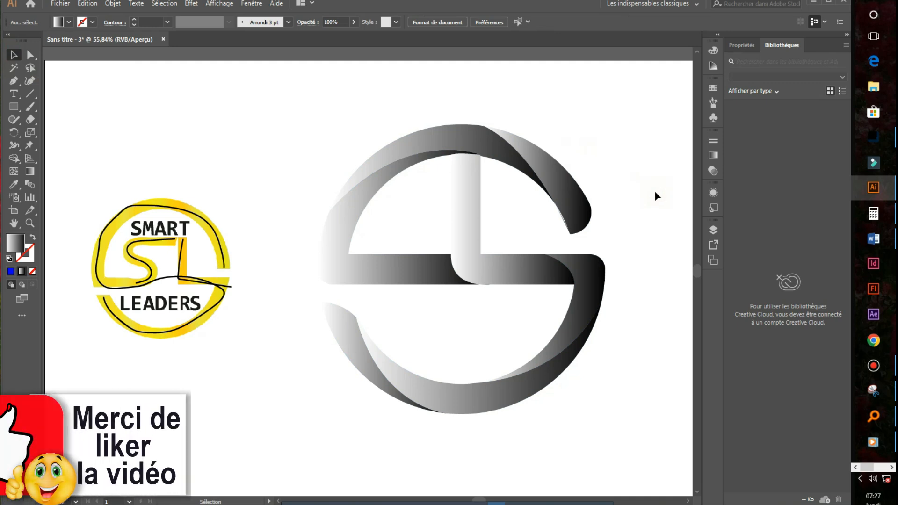
click(30, 55)
click(459, 167)
click(481, 154)
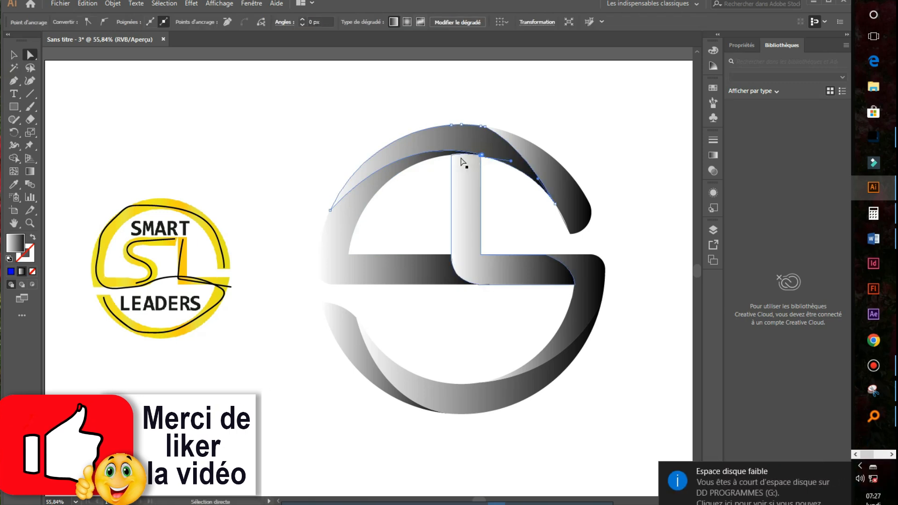
click(458, 155)
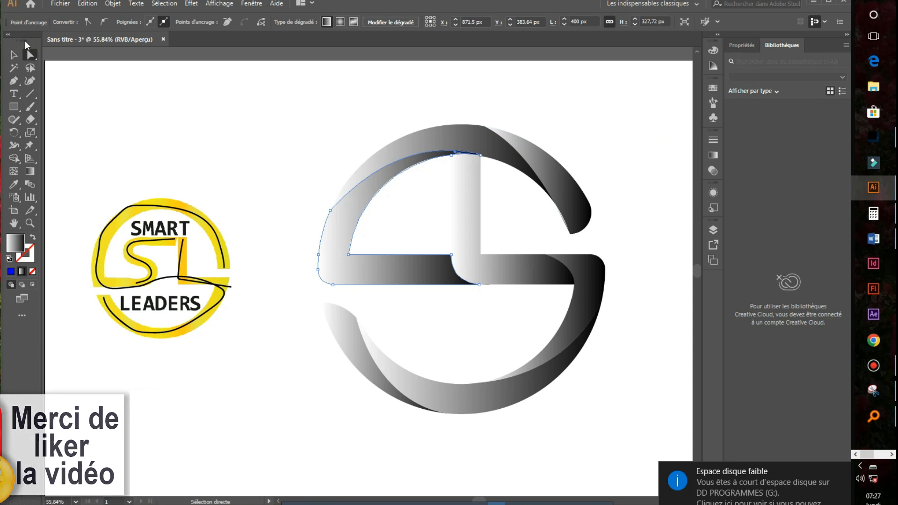
click(13, 53)
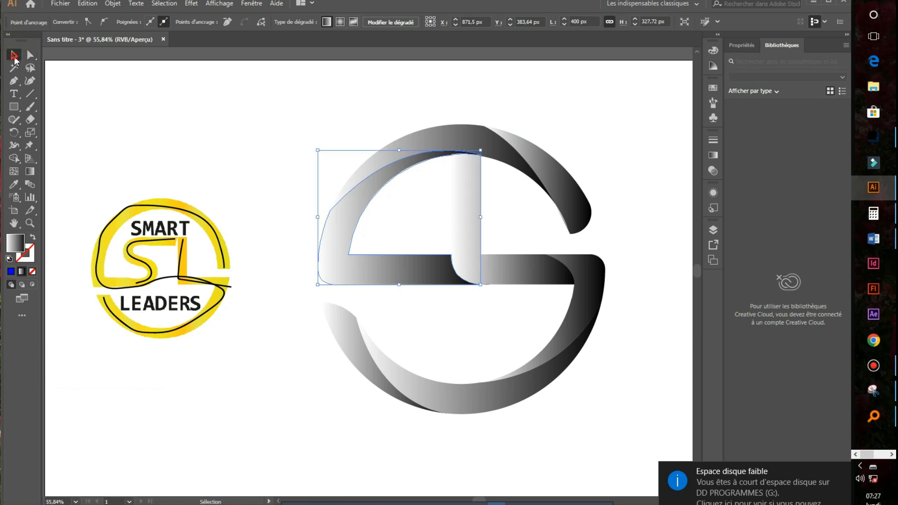
click(628, 123)
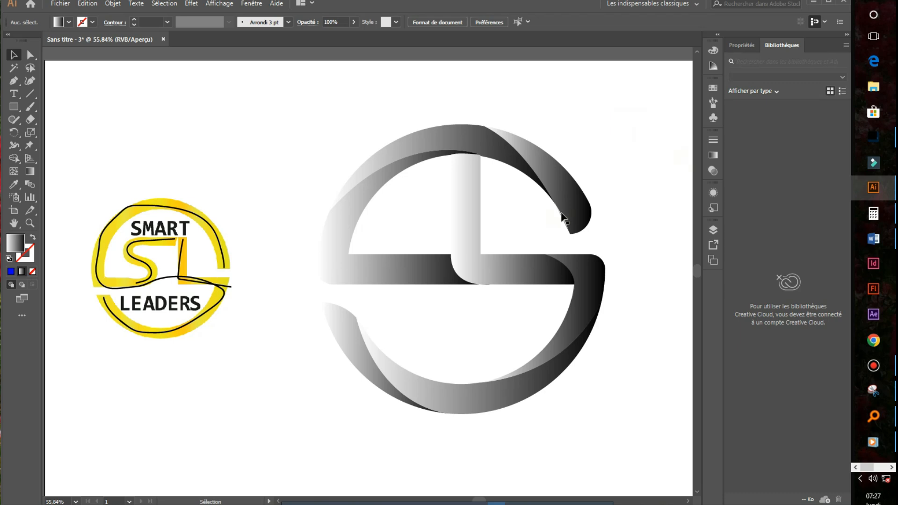
Set the end colour of the upper-right arc piece's gradient to the pure blue swatch (0000FF).
click(563, 193)
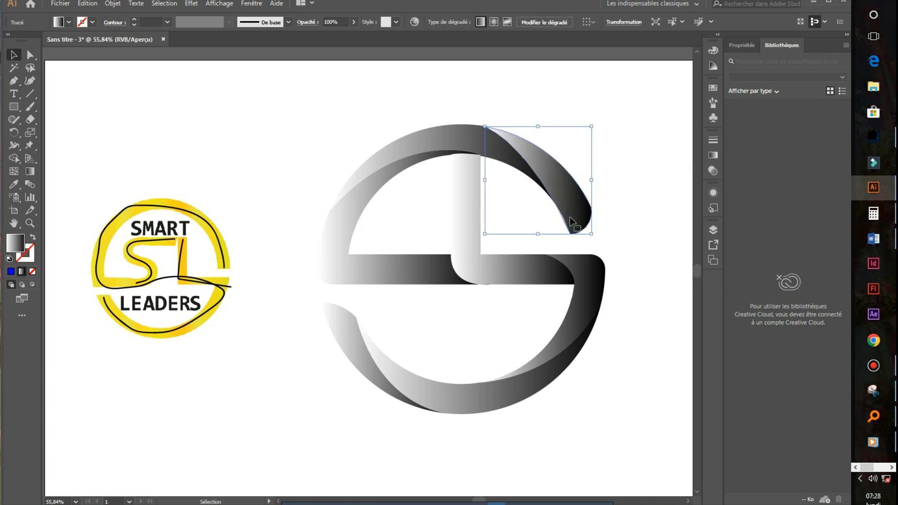
click(709, 155)
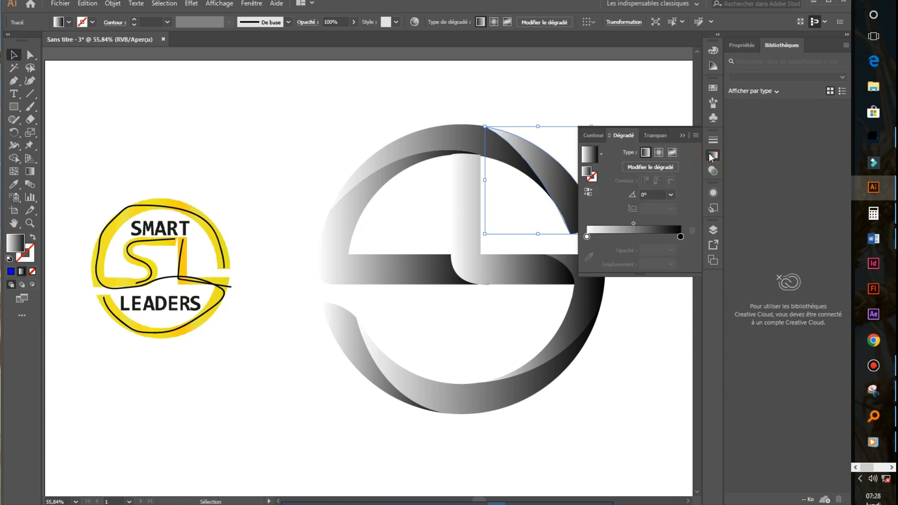
double_click(681, 237)
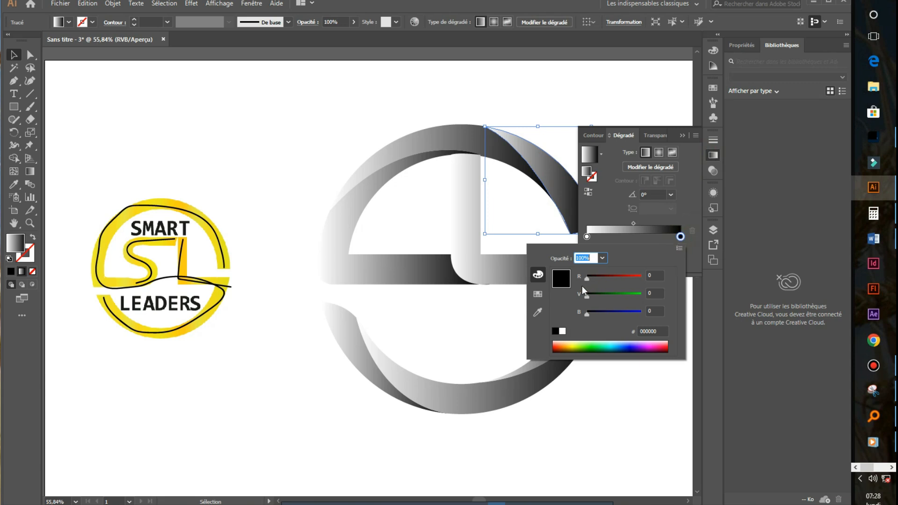
click(538, 293)
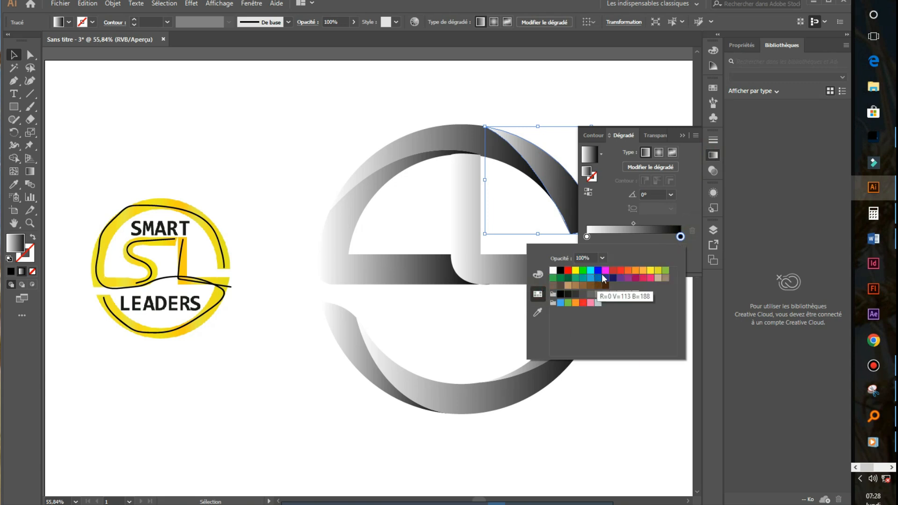
click(598, 279)
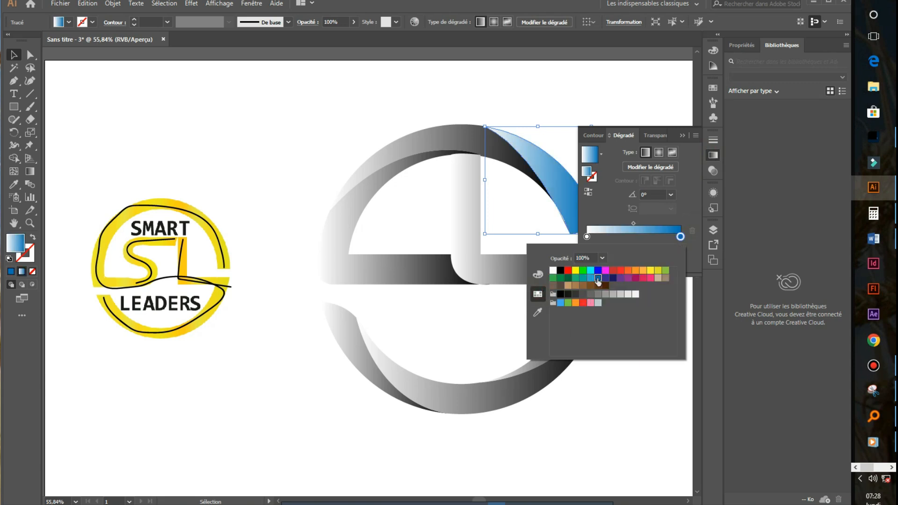
click(598, 271)
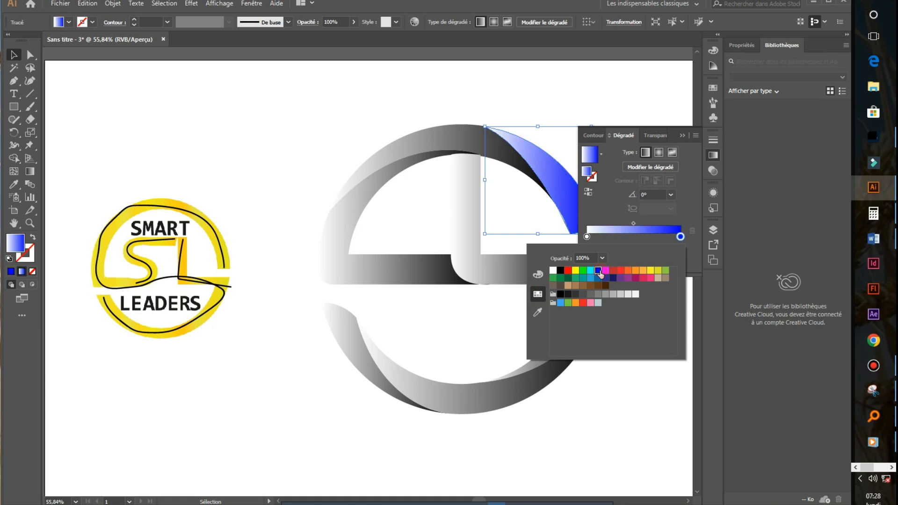
Set the start colour of the upper-right piece's gradient to light blue 3F8FFF (R 63, V 143, B 255).
click(588, 235)
double_click(588, 235)
click(598, 271)
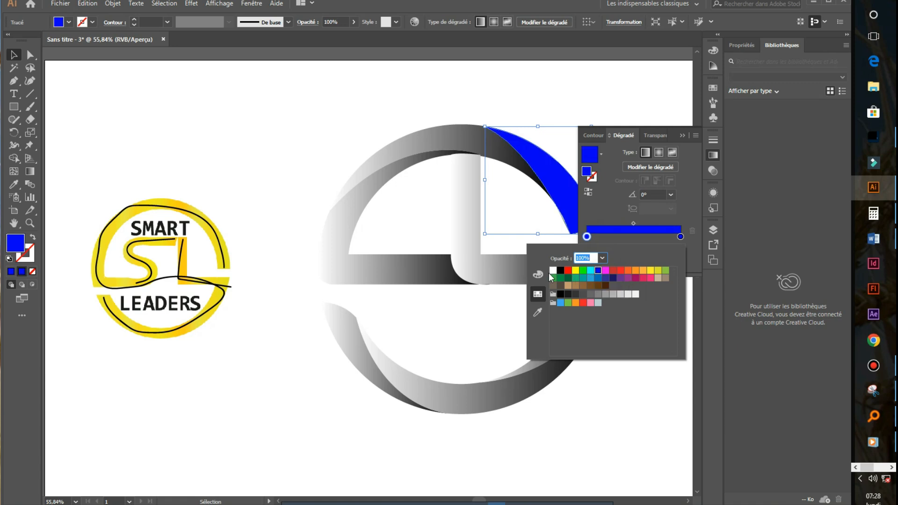
click(588, 237)
double_click(588, 236)
click(539, 276)
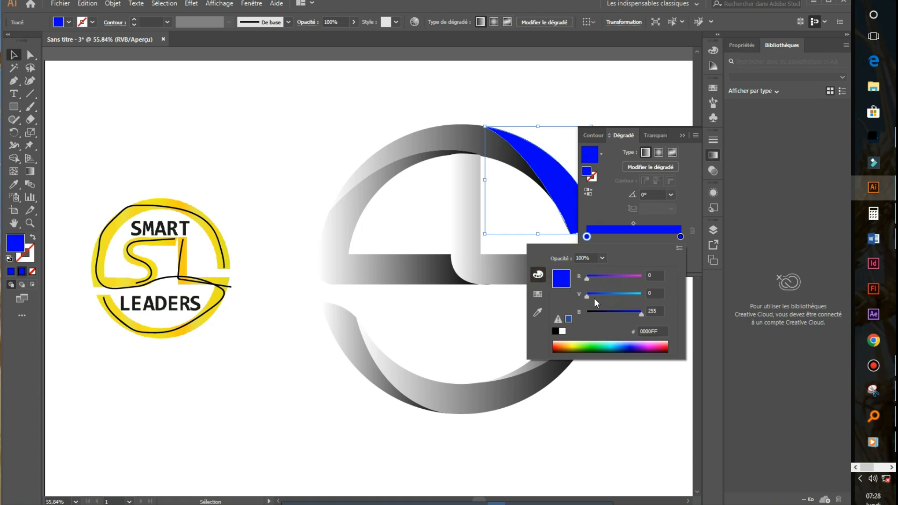
drag(589, 296, 658, 322)
drag(588, 279, 602, 282)
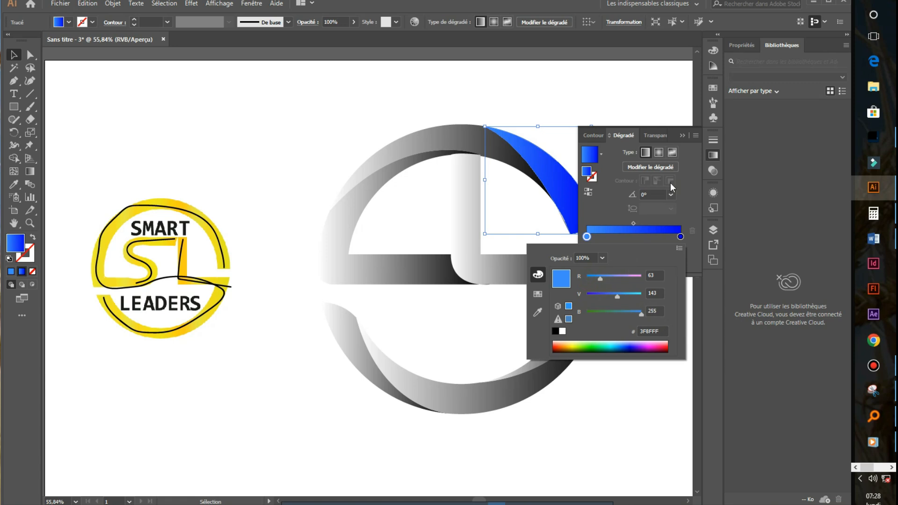
Shift the blue gradient's midpoint towards the dark end and place its light stop at about 12% location.
click(638, 227)
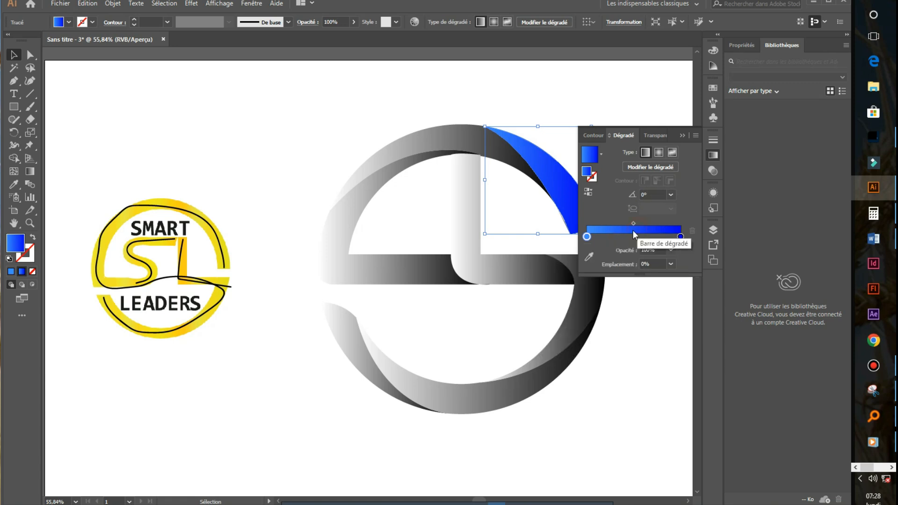
drag(634, 223, 648, 226)
drag(587, 236, 600, 237)
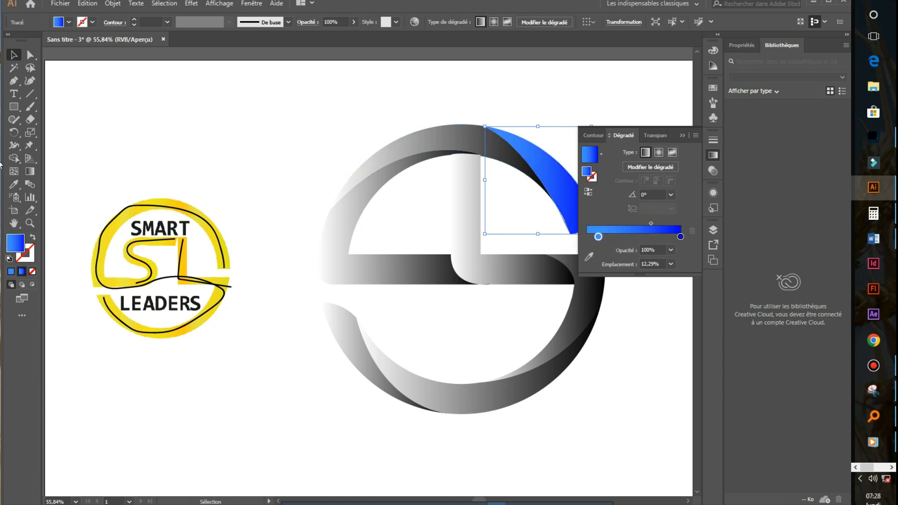
Redirect the upper-right piece's gradient diagonally down along the arc at about -53°, and deselect the piece.
click(30, 171)
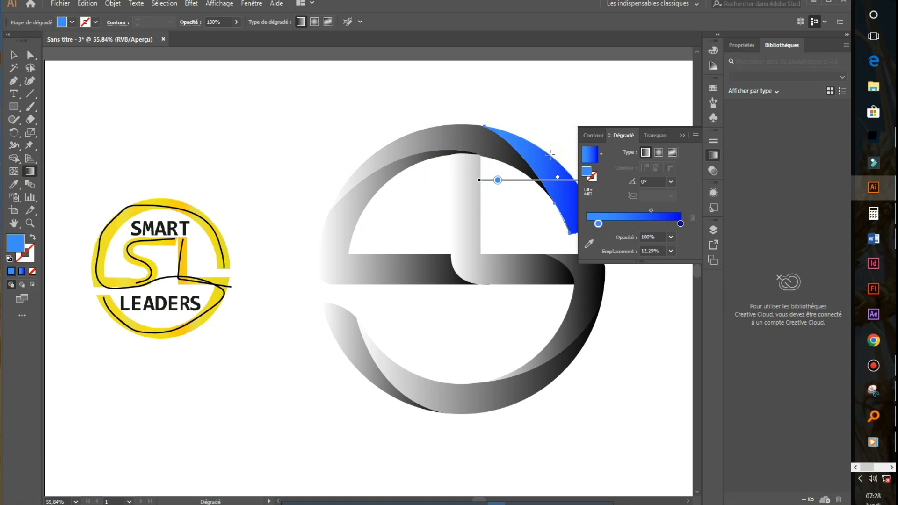
drag(504, 120, 593, 230)
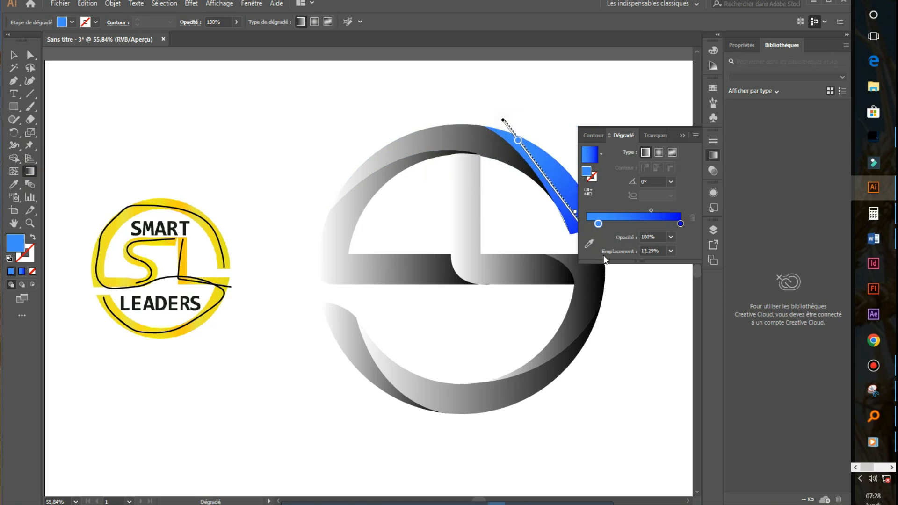
drag(605, 260, 595, 241)
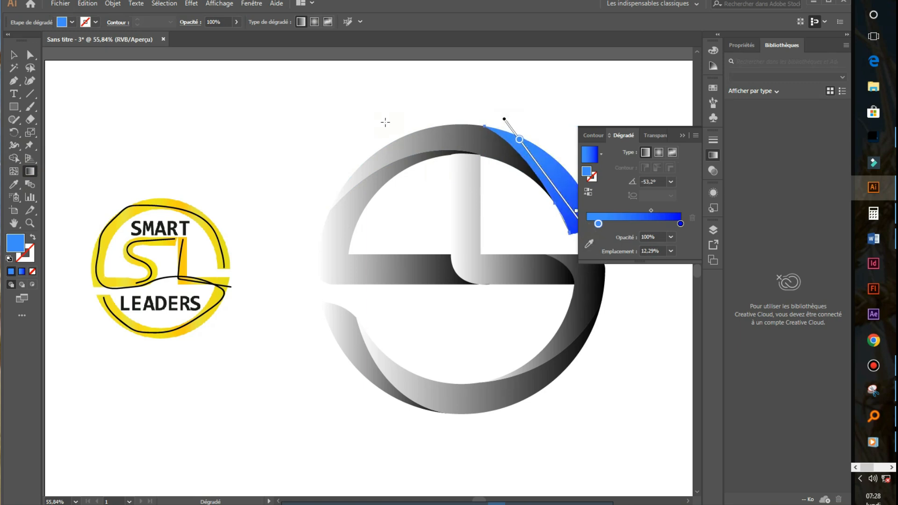
click(14, 54)
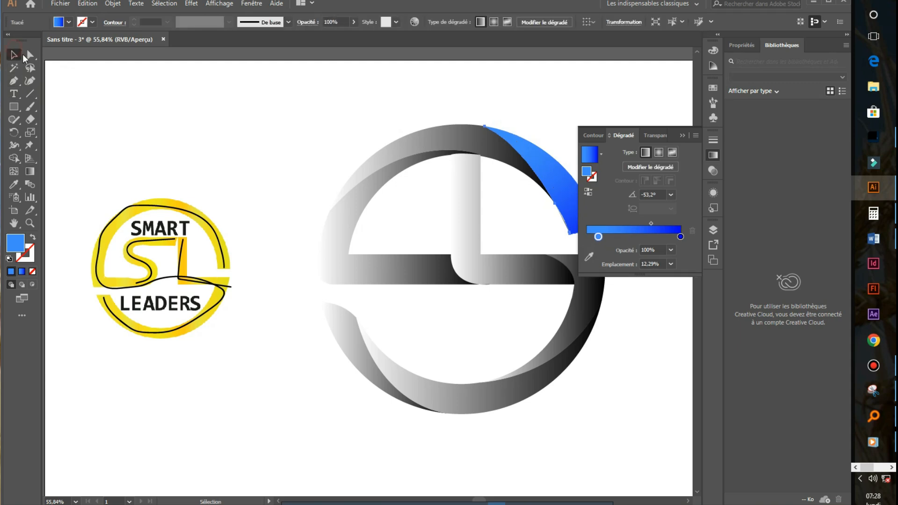
click(267, 125)
click(685, 130)
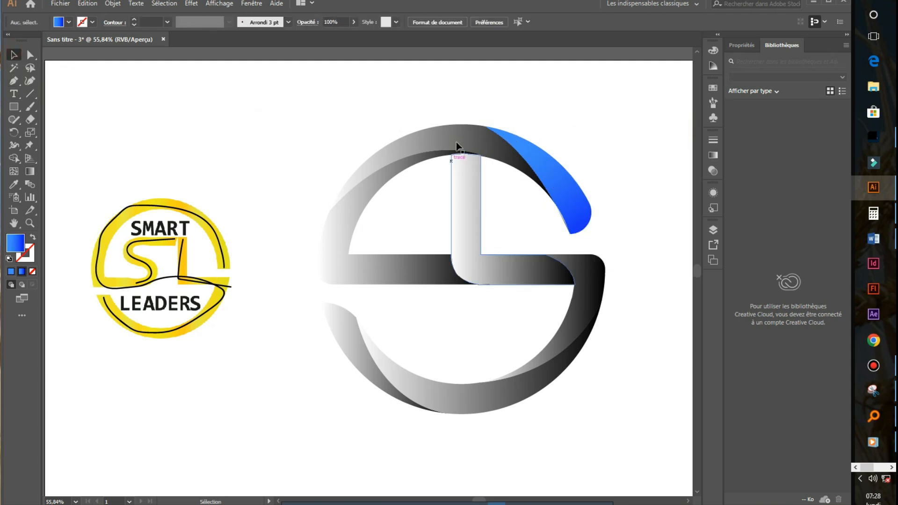
Copy the blue gradient onto the upper arc and the left arc piece with the Eyedropper.
click(407, 144)
click(15, 185)
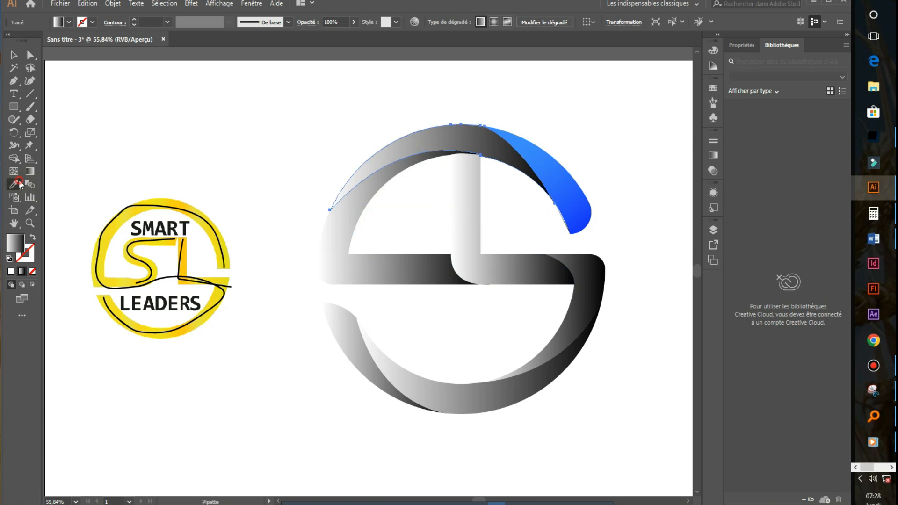
click(574, 188)
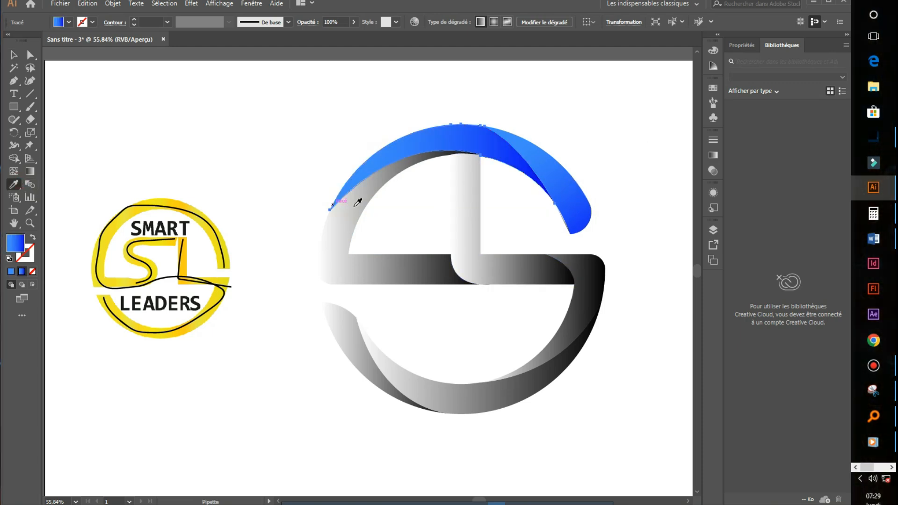
ctrl+click(343, 218)
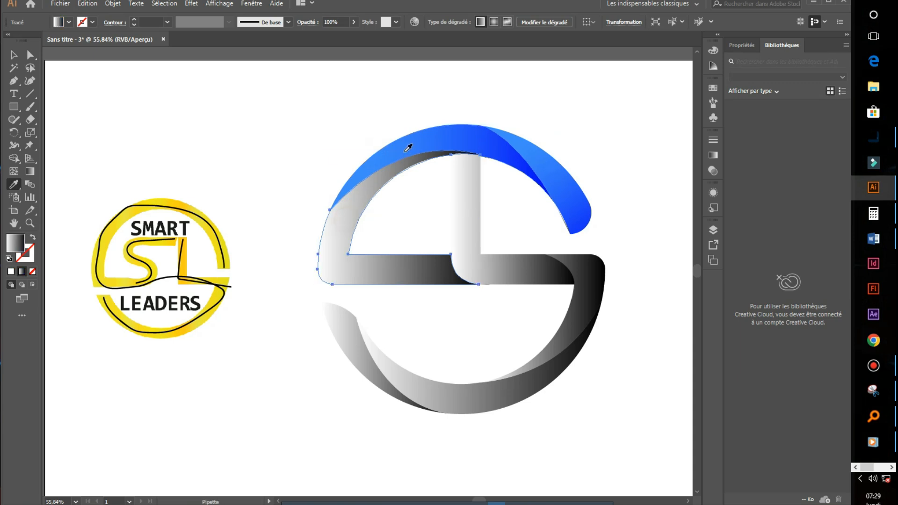
click(441, 131)
Copy the blue gradient onto the right bend, the lower arc and the lower-left tip with the Eyedropper.
ctrl+click(599, 285)
click(580, 206)
ctrl+click(471, 401)
click(572, 197)
ctrl+click(350, 344)
click(573, 193)
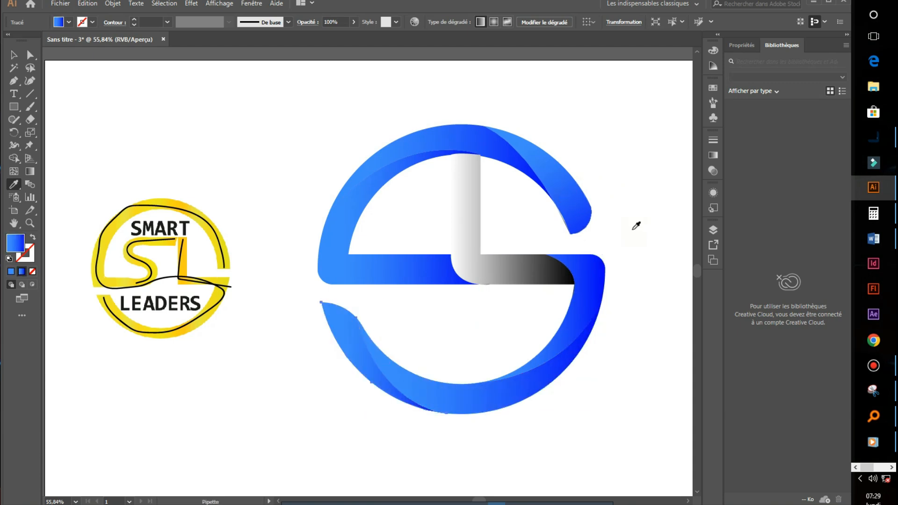
Redirect the gradients so the upper arc darkens towards its right end and the left arc darkens upward from its lower corner.
click(30, 171)
click(451, 139)
drag(390, 133, 530, 160)
ctrl+click(338, 230)
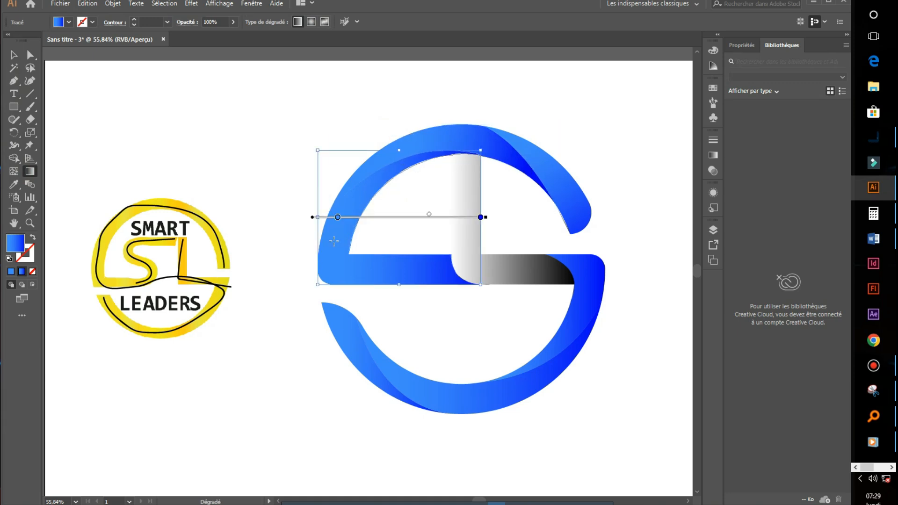
drag(303, 270, 372, 165)
Redirect the gradients so the right bend darkens upward and the lower arc darkens towards its right end.
ctrl+click(590, 277)
drag(560, 351, 572, 277)
ctrl+click(464, 402)
drag(425, 409, 556, 370)
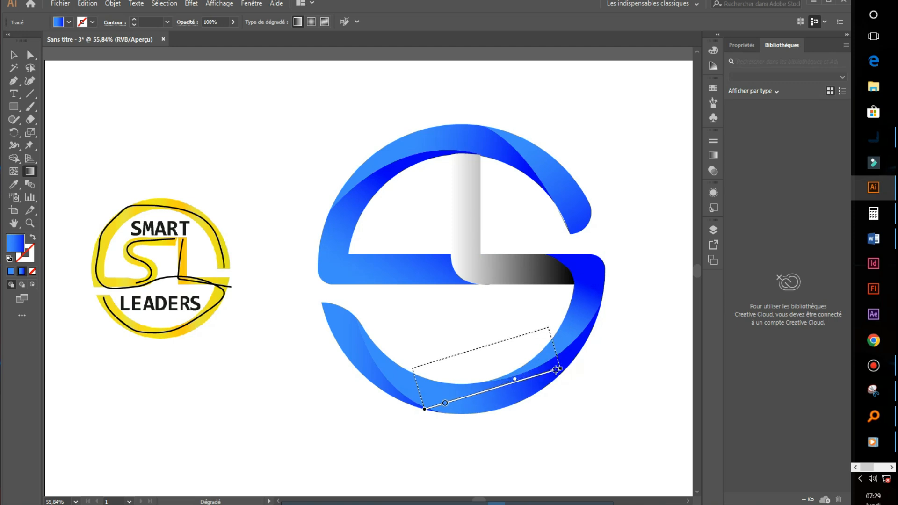
drag(556, 370, 556, 370)
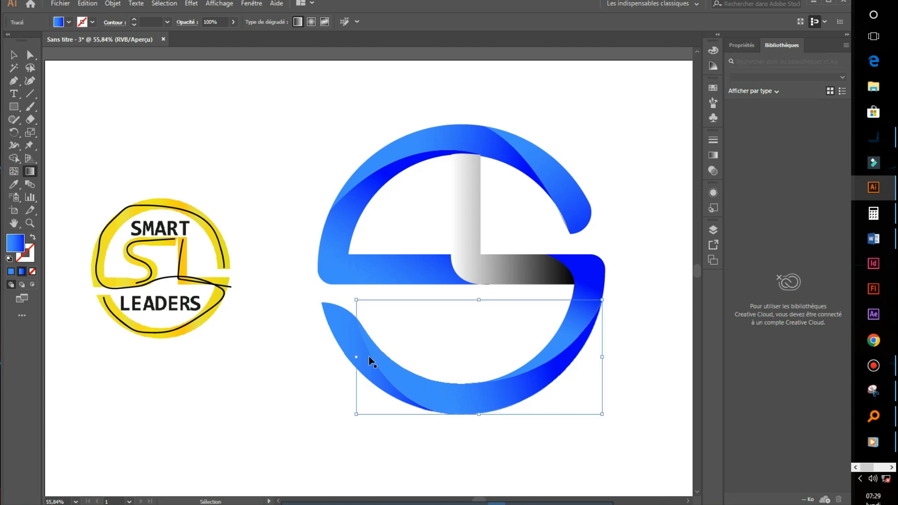
Redirect the lower-left tip's gradient diagonally so it darkens down towards the lower arc, and deselect the piece.
ctrl+click(343, 334)
drag(319, 304, 386, 374)
click(13, 55)
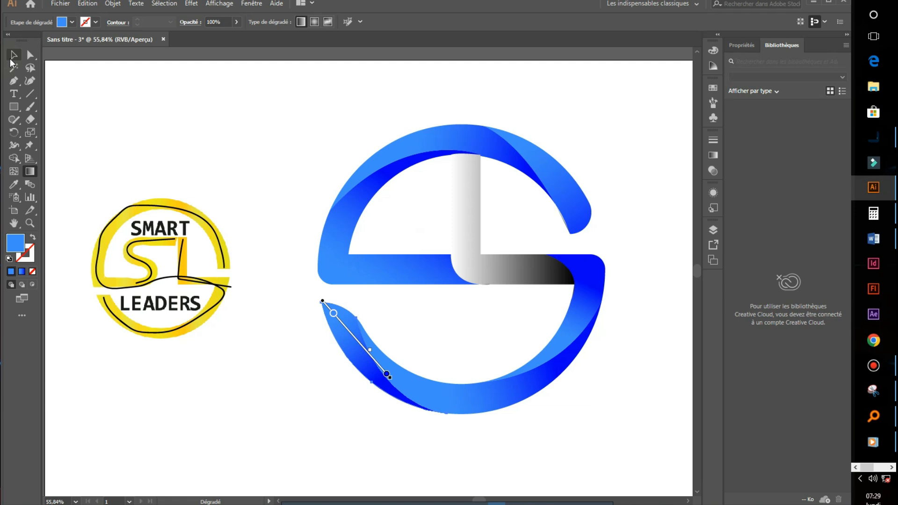
click(592, 126)
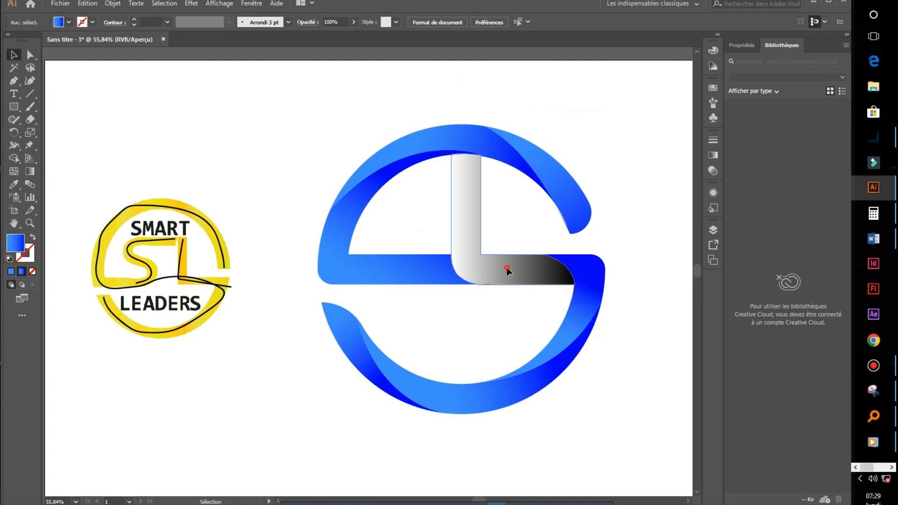
Set the end colour of the L-shaped bar's gradient to the orange swatch R=241 V=90 B=36.
click(508, 268)
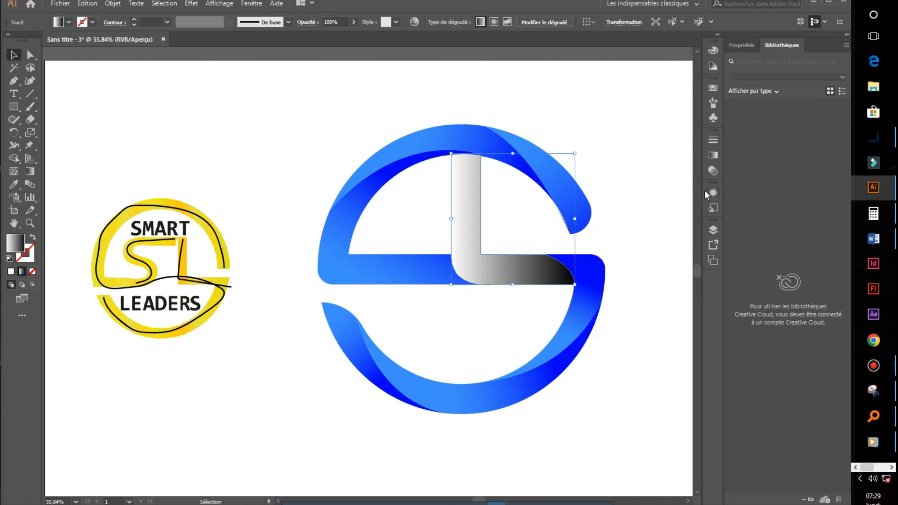
click(713, 155)
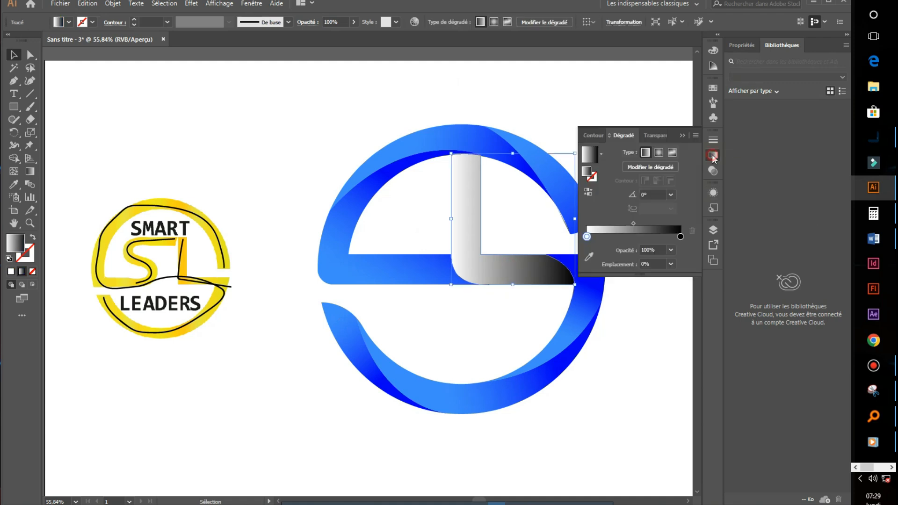
double_click(681, 236)
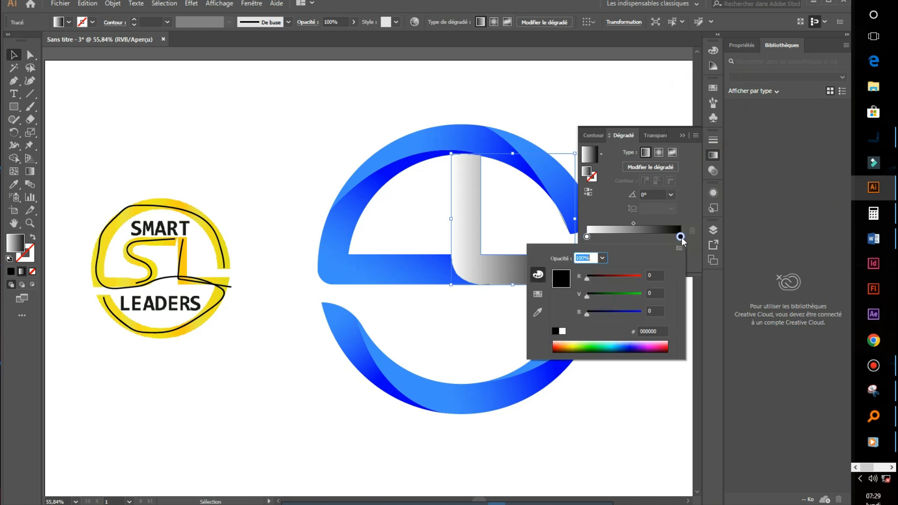
click(538, 295)
click(628, 271)
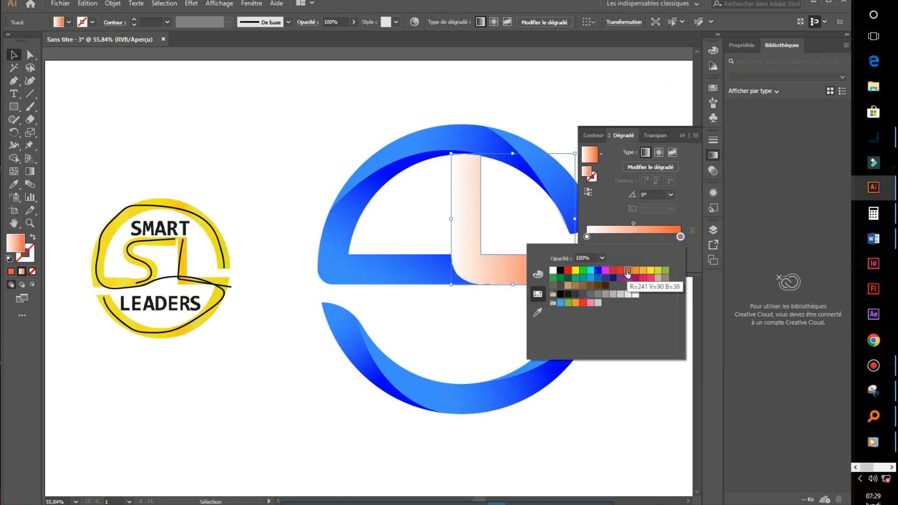
Set the start colour of the L-shaped bar's gradient to the lighter orange swatch.
click(588, 237)
double_click(587, 237)
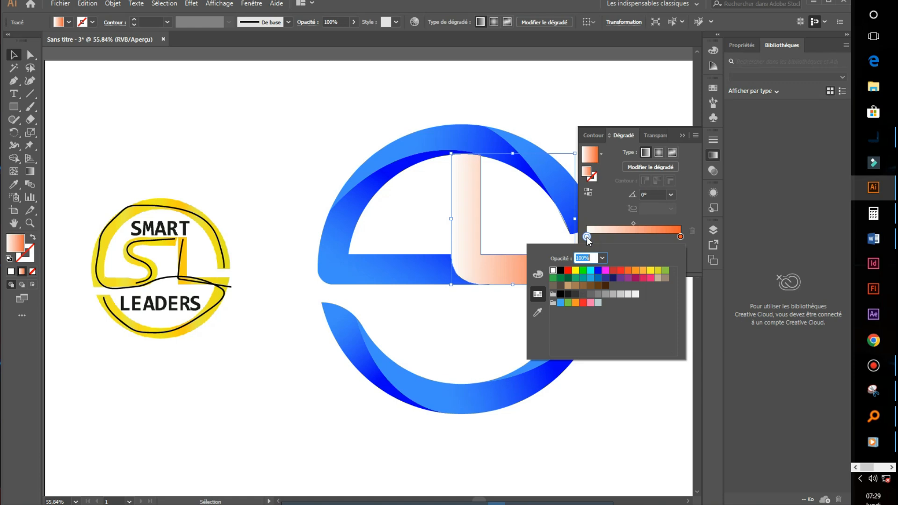
click(636, 271)
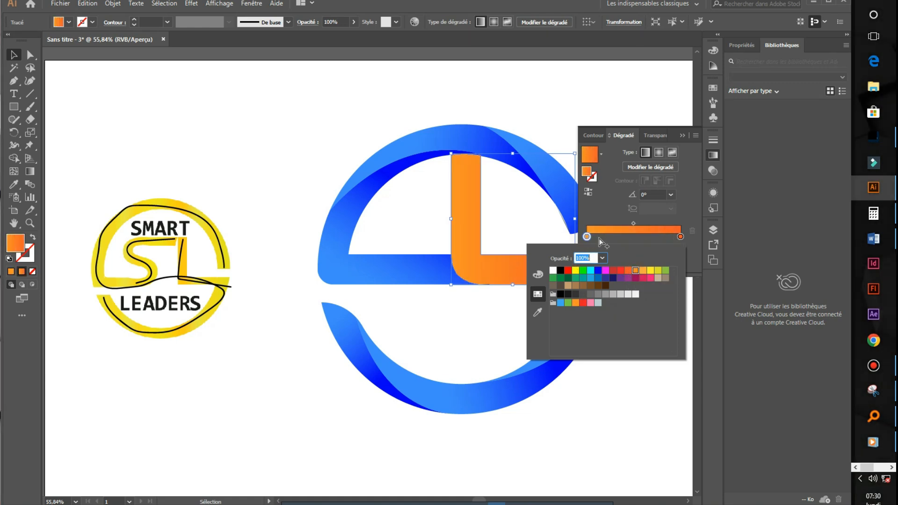
Set the end colour of the L-shaped bar's gradient to a yellow of about R=255, V=228, B=0.
click(680, 237)
double_click(680, 236)
click(538, 276)
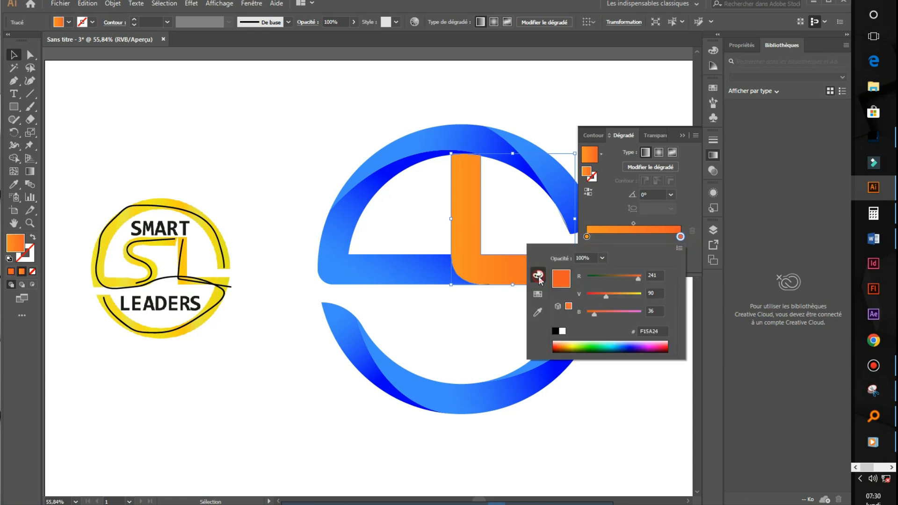
drag(608, 297, 633, 296)
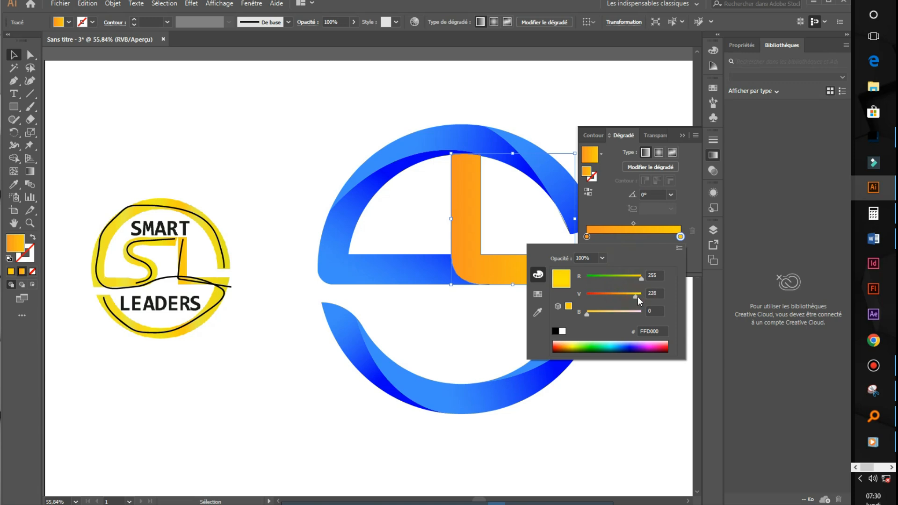
click(462, 228)
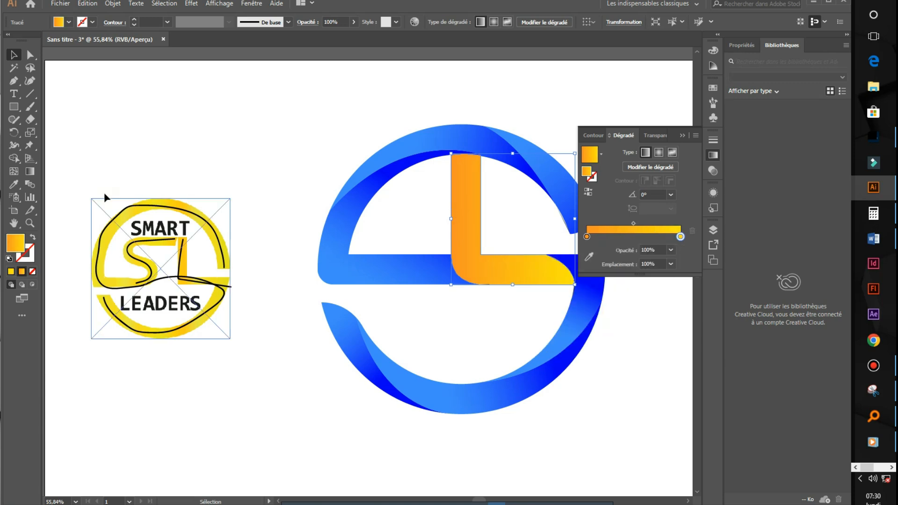
Try vertical, horizontal and diagonal directions for the L-shaped bar's gradient with the Gradient tool.
click(30, 172)
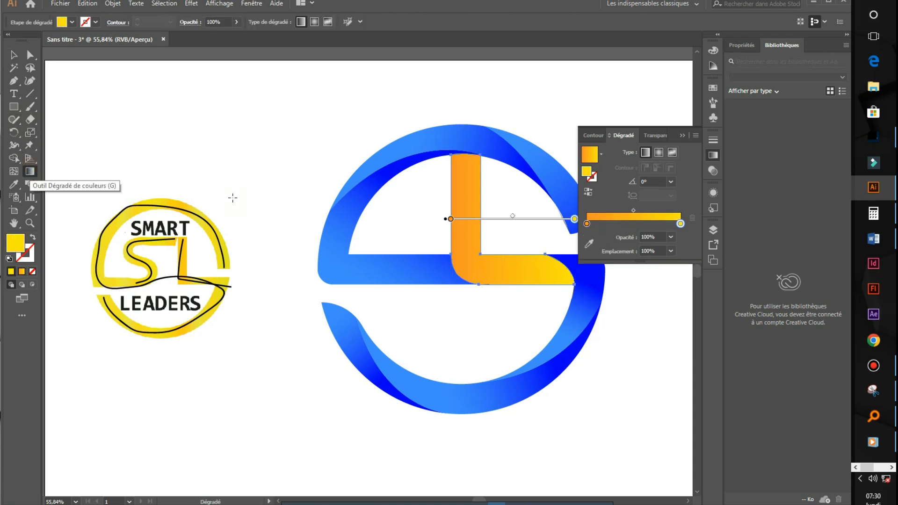
drag(463, 164, 475, 298)
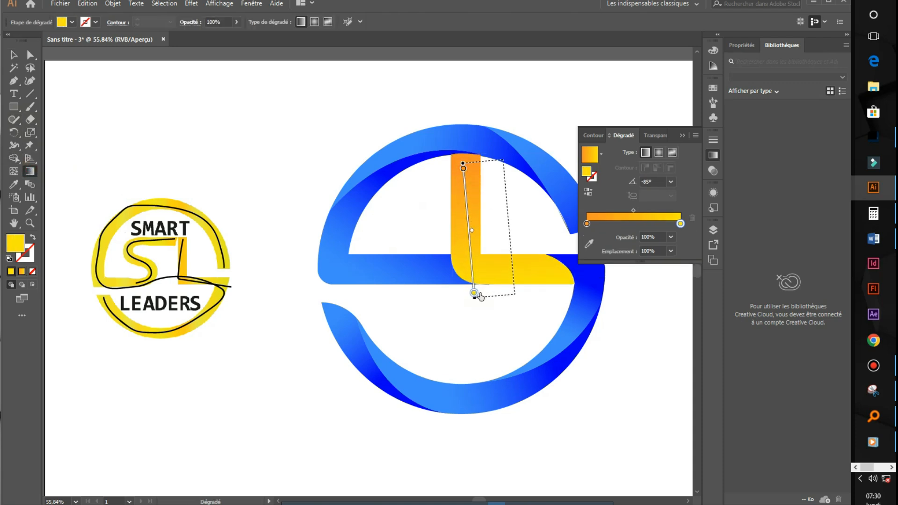
drag(405, 271, 616, 279)
drag(488, 273, 442, 268)
mouse_move(447, 169)
mouse_down()
mouse_move(534, 293)
mouse_move(559, 301)
mouse_up()
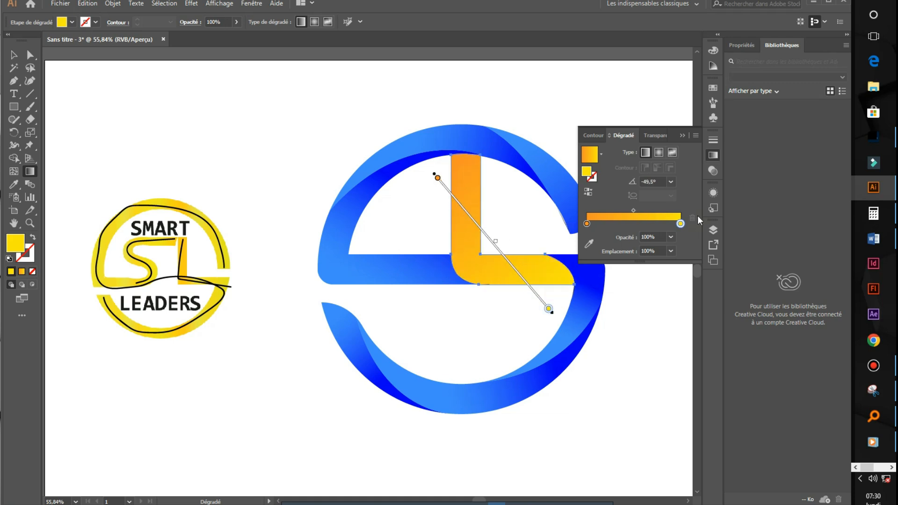
Redirect the bar's gradient to 160.5° from its right end towards the upper left, with the yellow stop at 64.43%.
click(683, 136)
drag(563, 270, 383, 182)
drag(595, 263, 476, 225)
drag(537, 238, 554, 250)
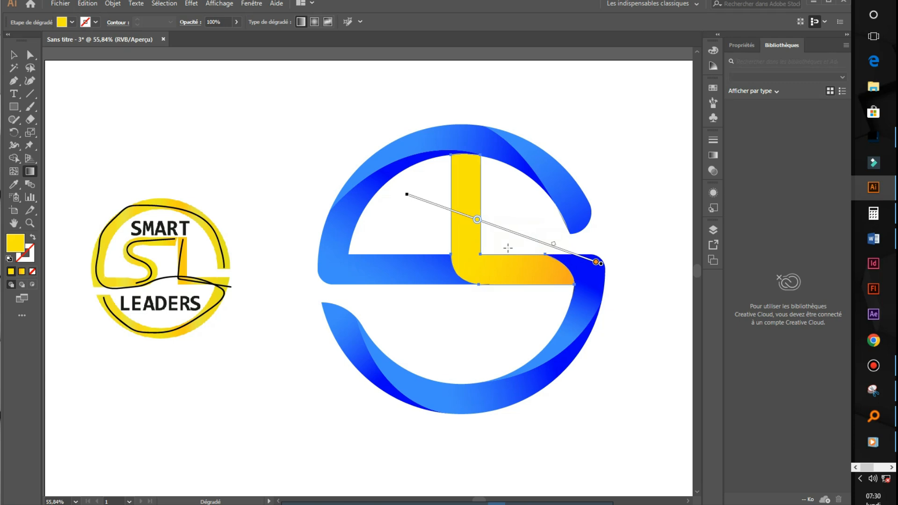
Add a third stop at 100% to the bar's gradient and colour it orange FF9A00.
click(714, 155)
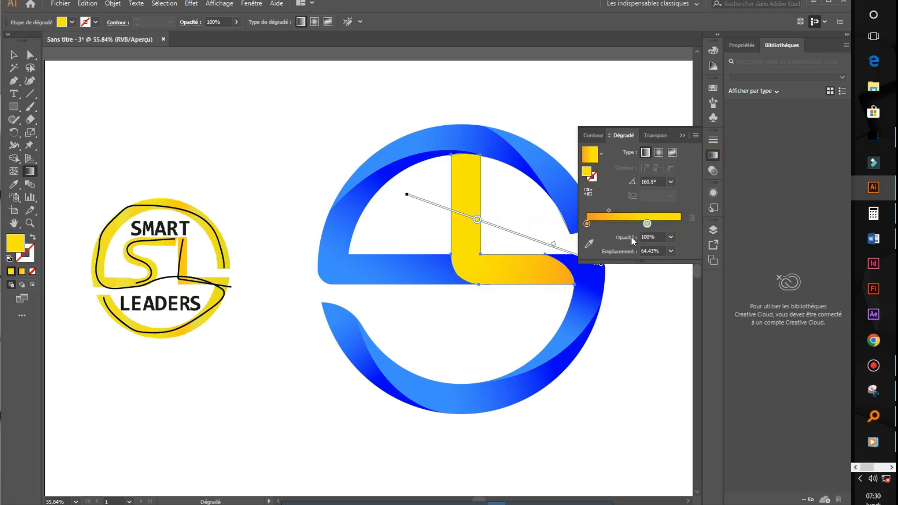
drag(678, 223, 687, 223)
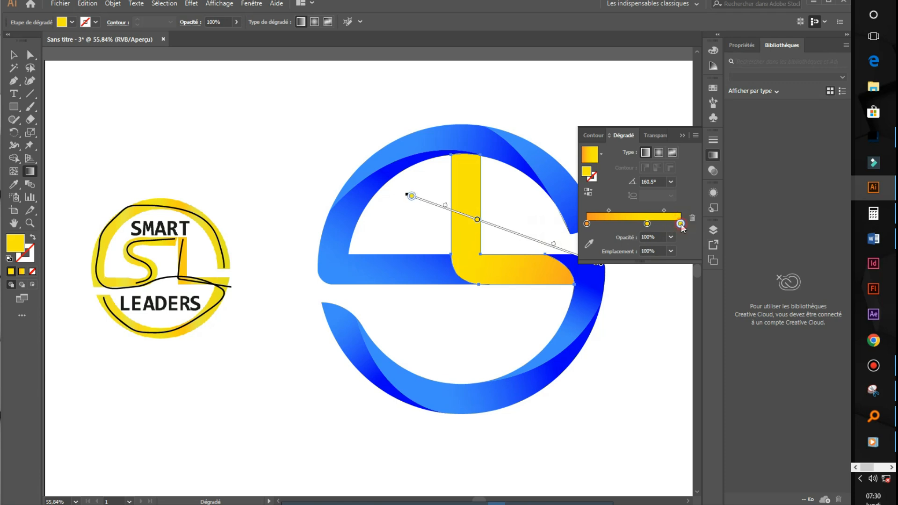
double_click(681, 224)
drag(637, 281, 620, 280)
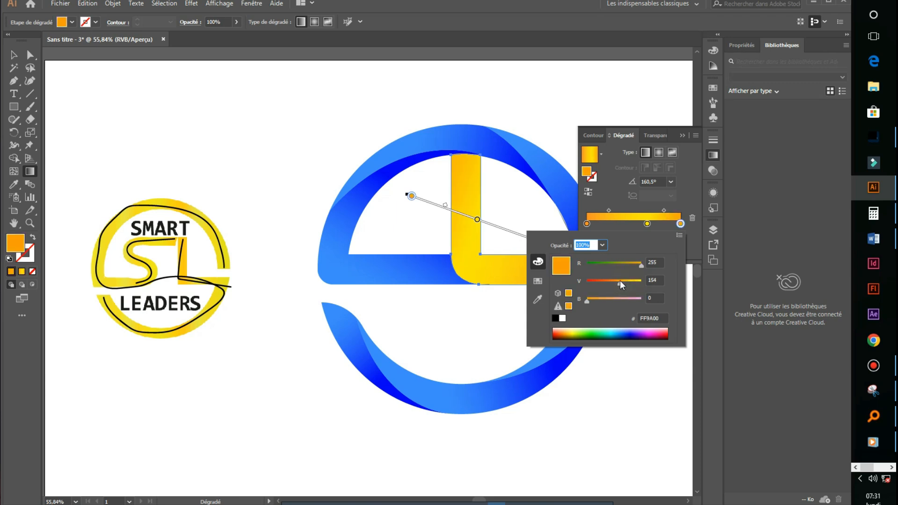
click(10, 55)
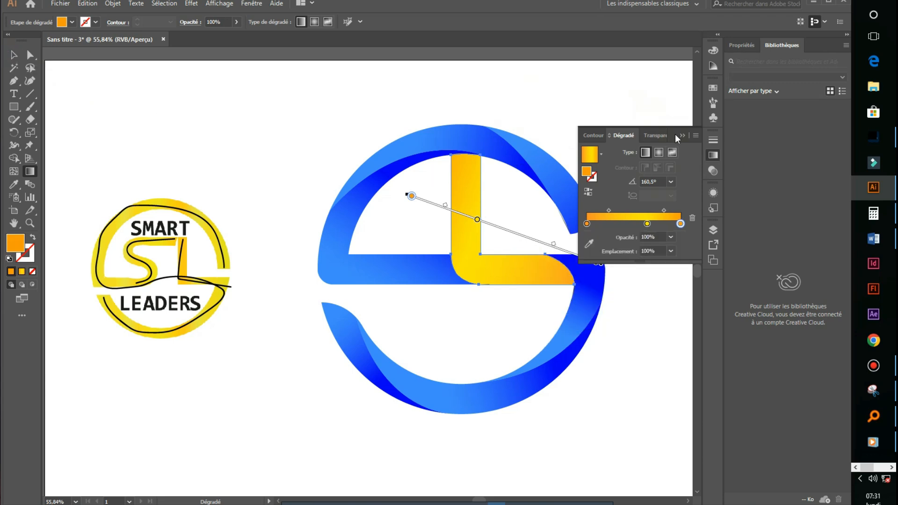
click(680, 132)
click(11, 55)
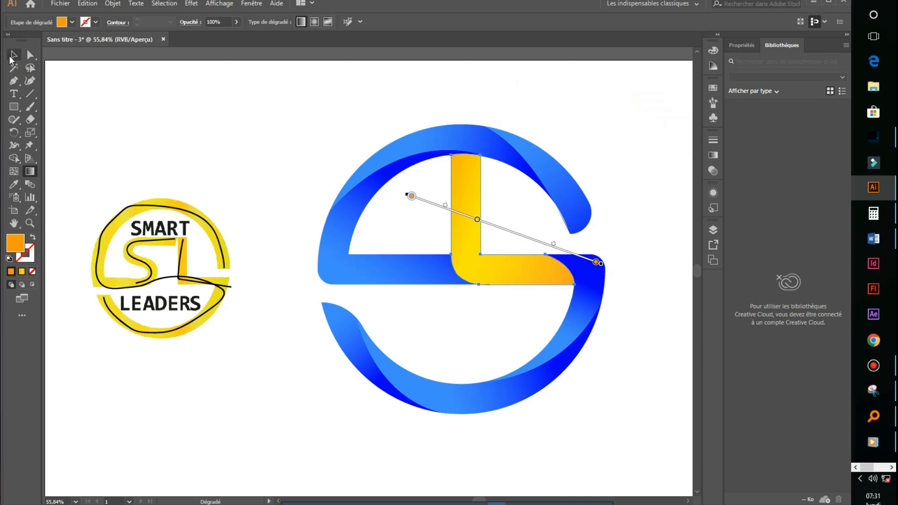
Scale the whole SL emblem down proportionally to about 273 px wide.
click(610, 337)
drag(641, 141, 306, 434)
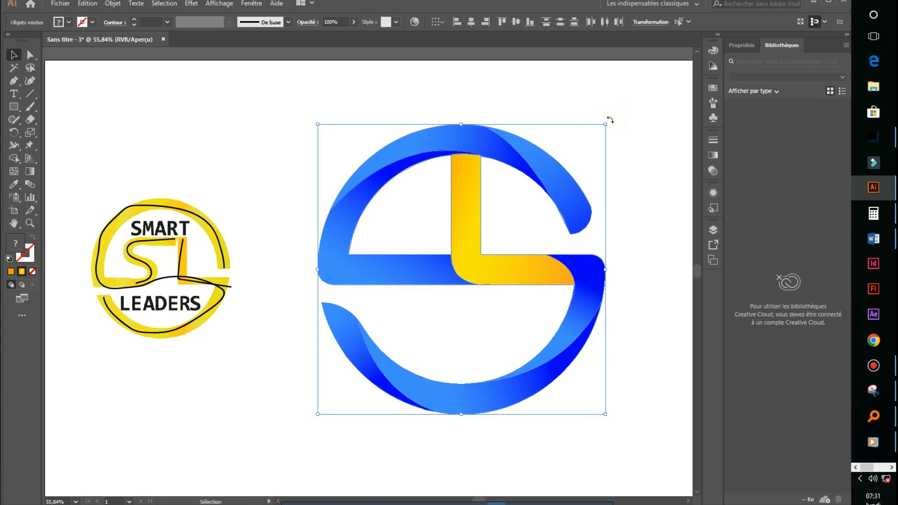
drag(605, 125, 518, 214)
Group all pieces of the SL emblem and move the group upward to leave room for text beneath it.
drag(579, 180, 383, 365)
right_click(490, 306)
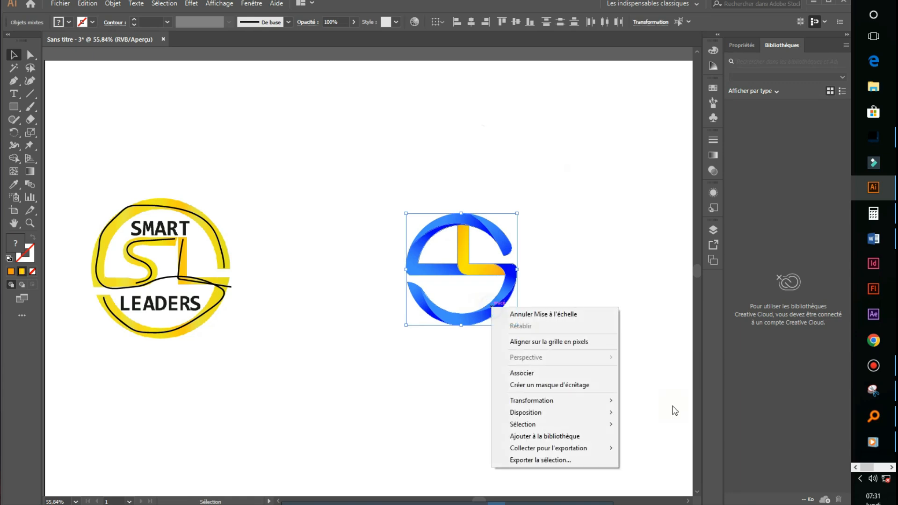
click(548, 384)
click(488, 324)
drag(500, 286, 515, 201)
Add the text "Smart Leaders", enlarge it to about 89 pt and place it directly beneath the emblem.
click(17, 96)
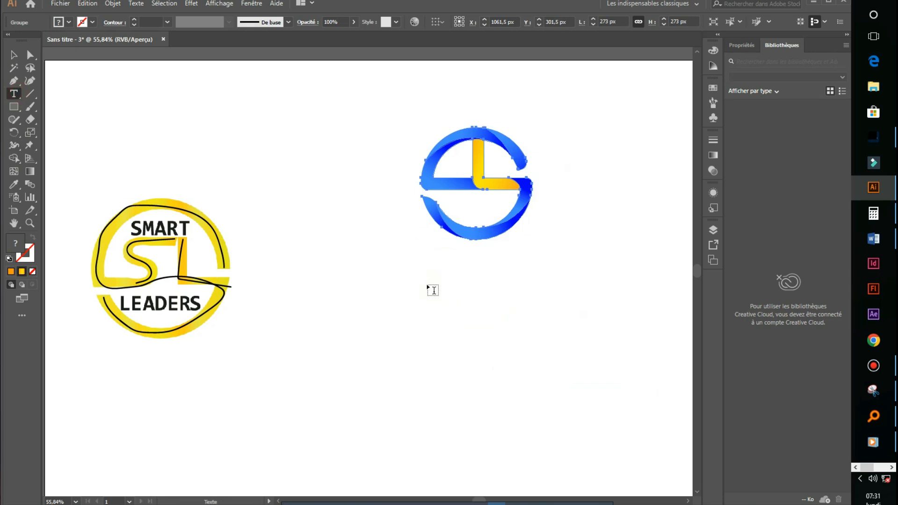
click(381, 284)
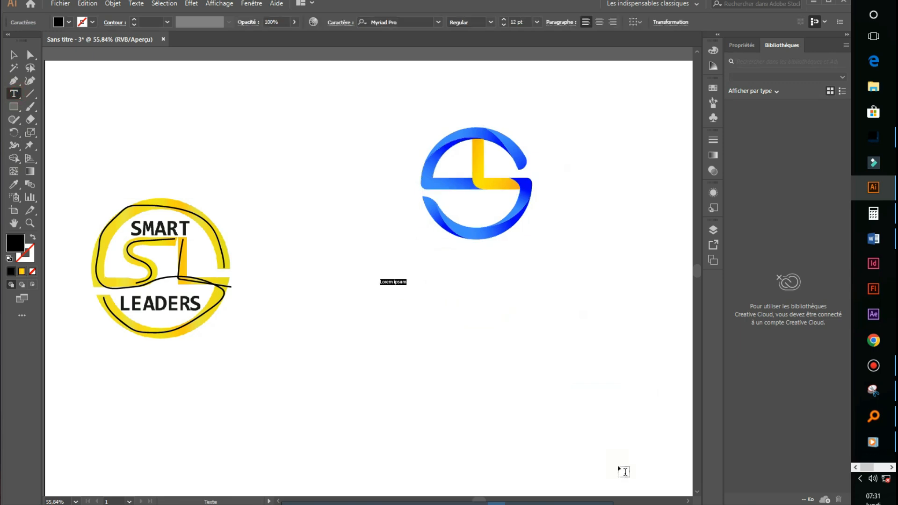
text(Smart Leaders)
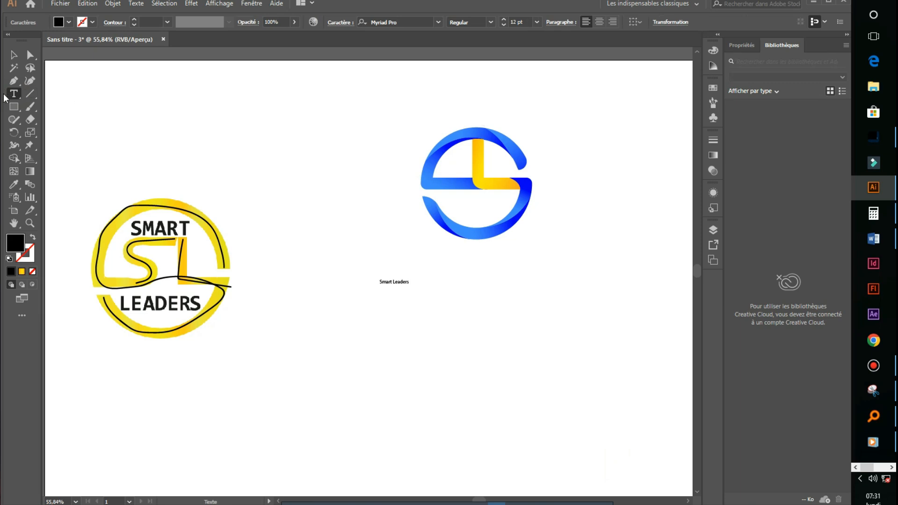
click(14, 55)
drag(406, 287, 594, 329)
drag(546, 314, 551, 272)
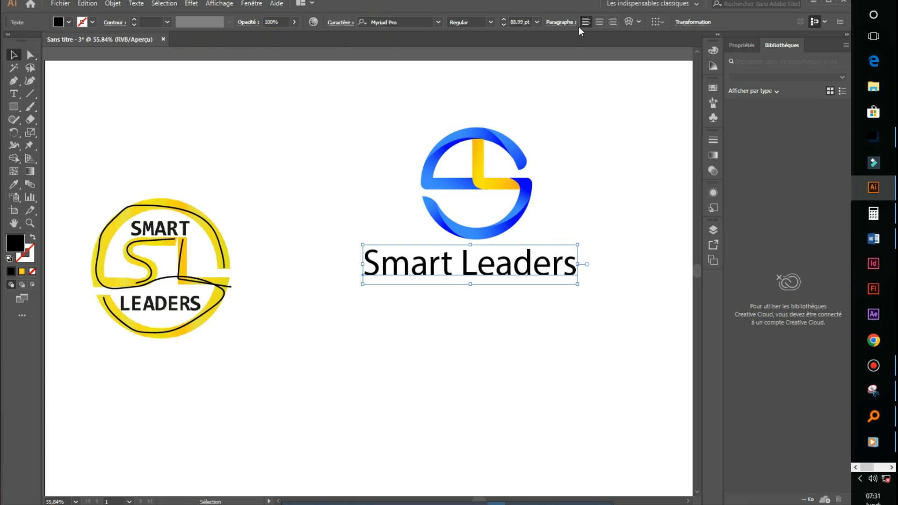
Change the font of the "Smart Leaders" text to Poppins SemiBold.
click(419, 22)
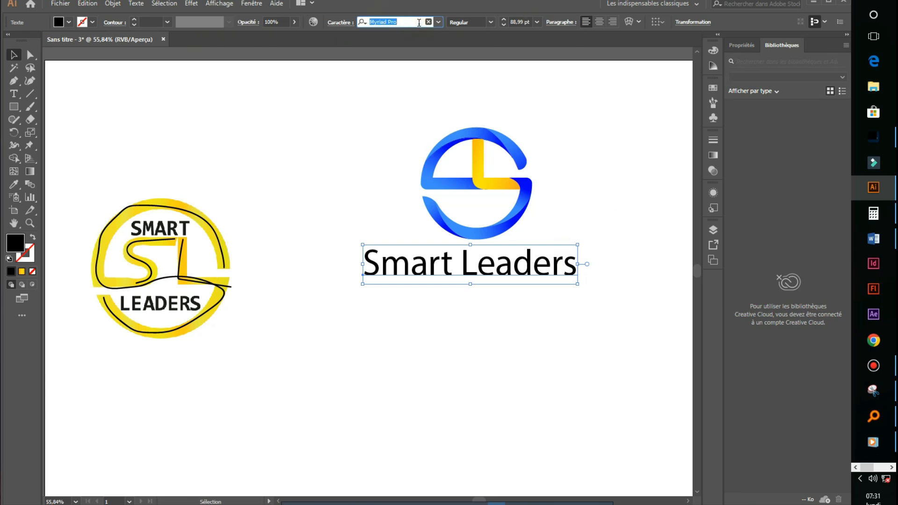
text(popp)
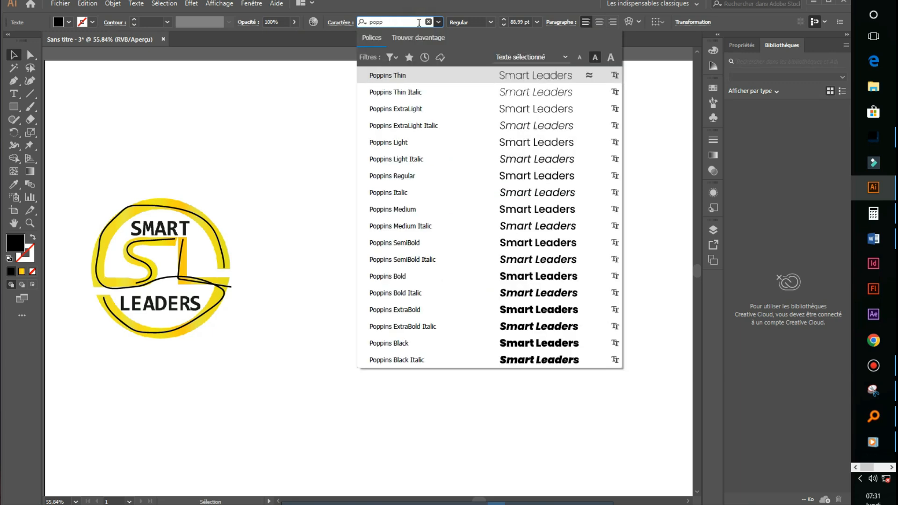
click(396, 243)
click(535, 287)
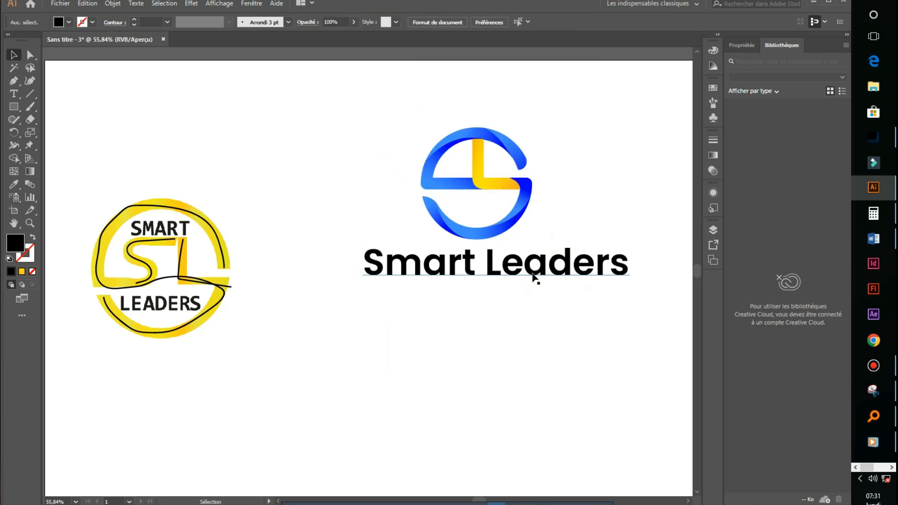
Set only the word "Leaders" to the Poppins Light weight.
double_click(487, 257)
drag(486, 261, 664, 276)
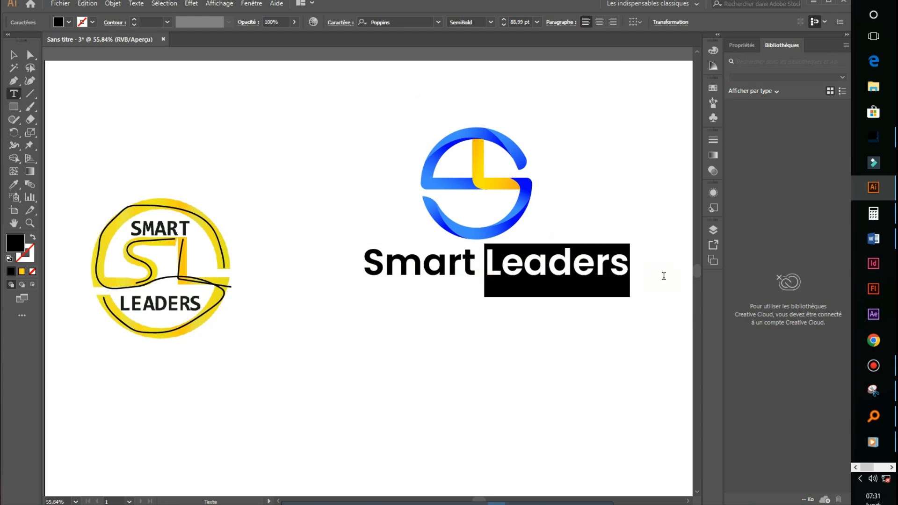
click(490, 24)
click(473, 83)
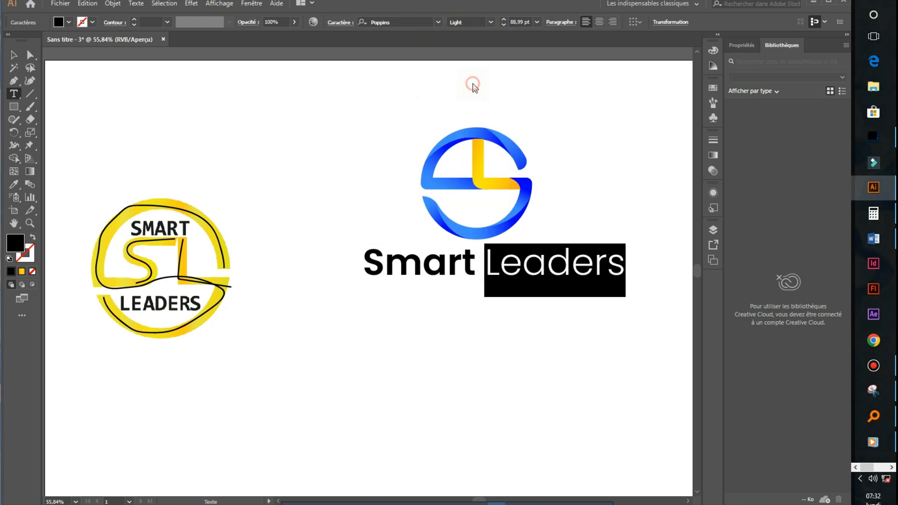
click(14, 54)
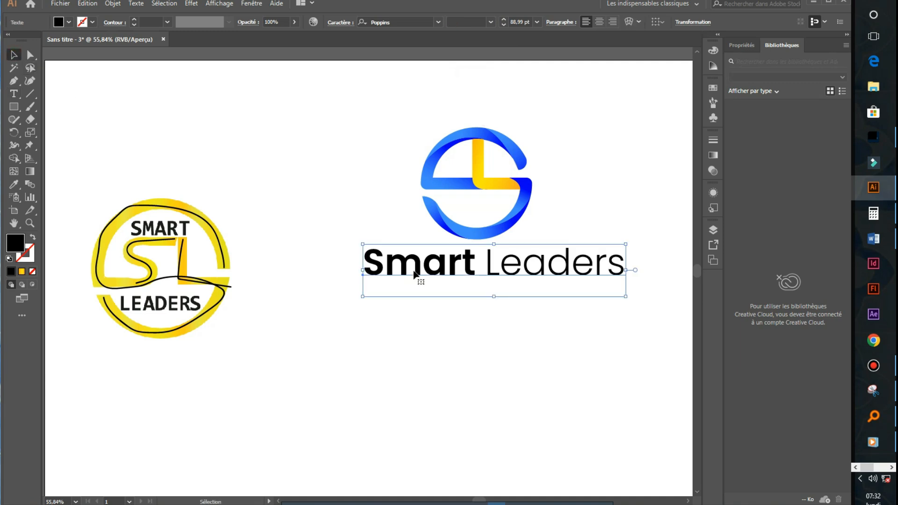
Scale the emblem and text together to about 310 px wide and move them just above the yellow reference logo.
click(363, 155)
drag(340, 133, 622, 286)
drag(627, 130, 557, 171)
click(587, 391)
drag(624, 157, 349, 327)
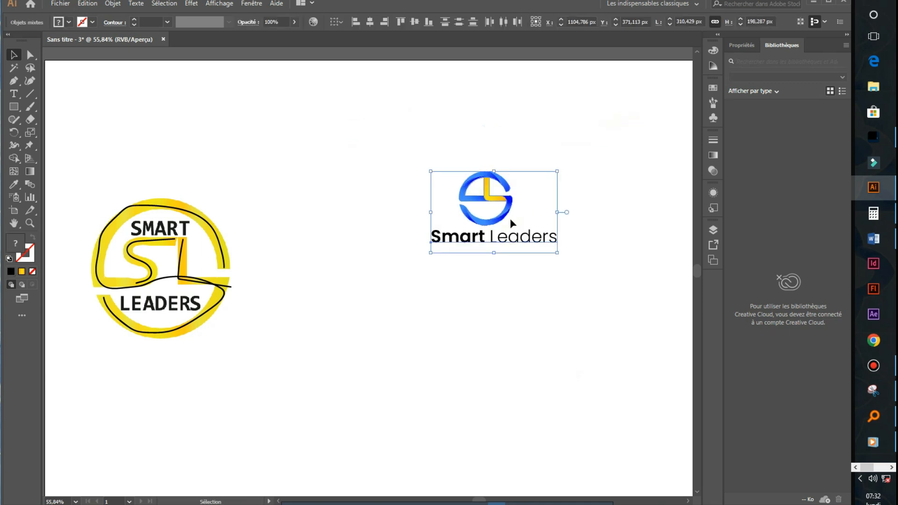
drag(510, 218, 263, 160)
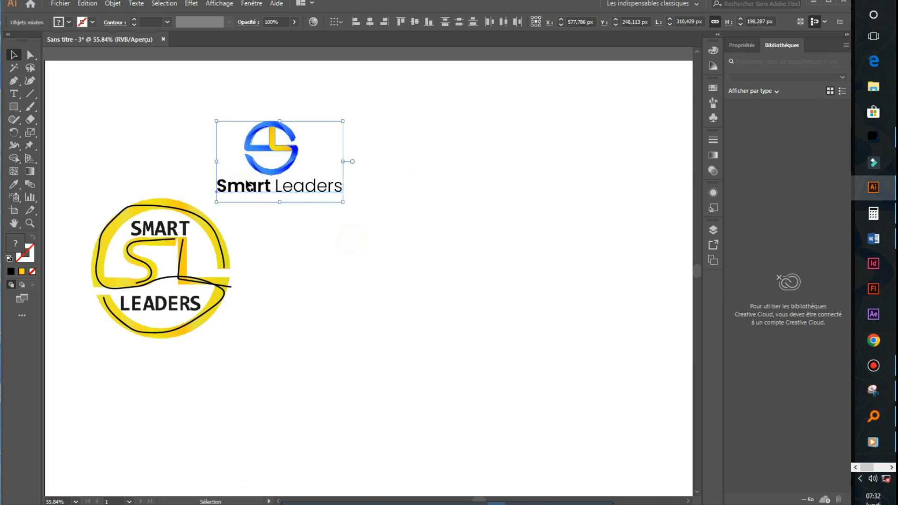
Duplicate the emblem and text to the right, and place the copy's text beside its emblem.
click(400, 127)
drag(400, 127, 263, 229)
drag(281, 169, 601, 145)
click(518, 232)
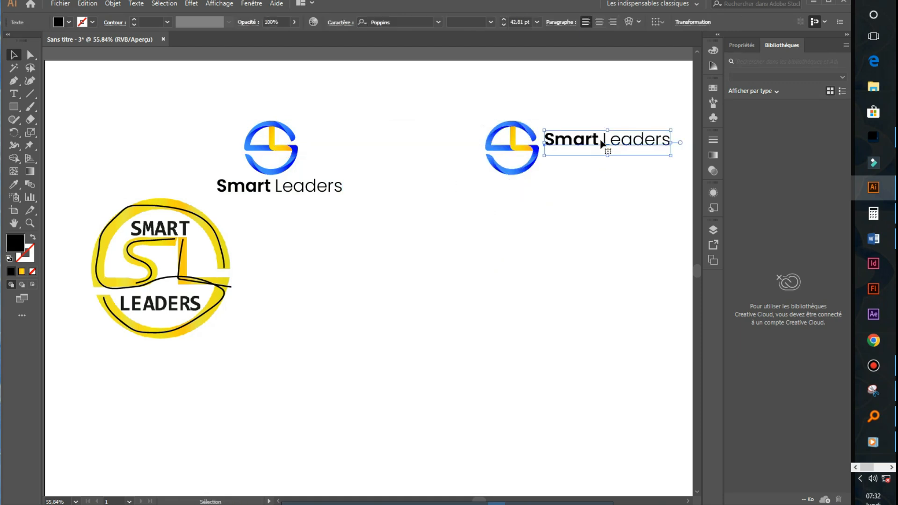
Break the copy's text onto two lines after "Smart" and shift its emblem slightly down to line up with them.
key(t)
click(601, 142)
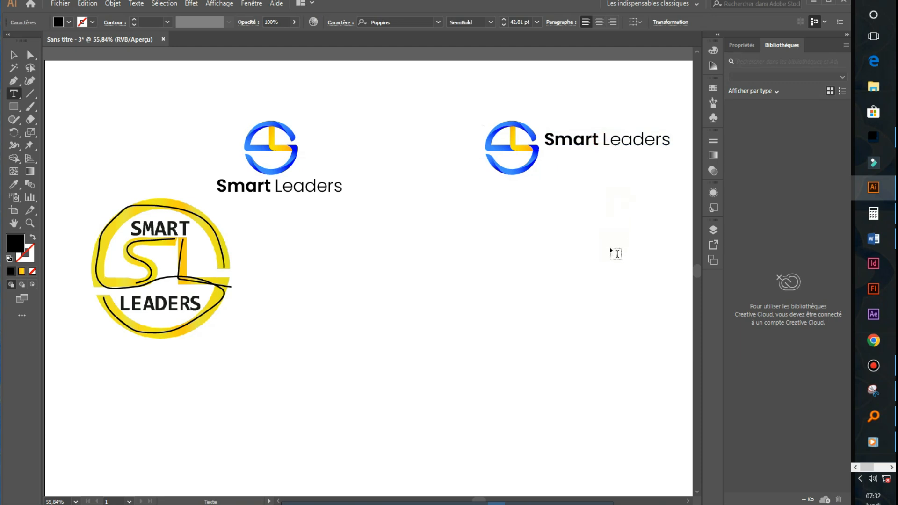
key(Return)
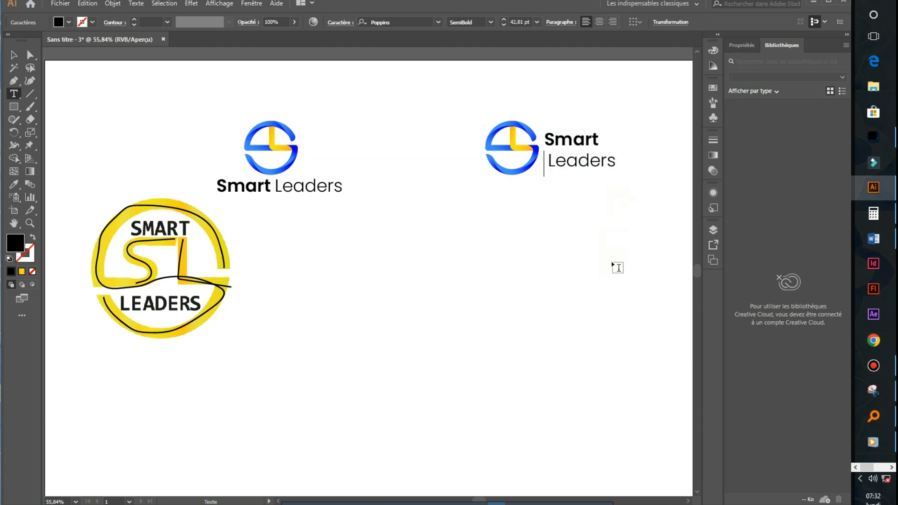
click(12, 55)
click(537, 231)
drag(529, 168, 527, 172)
click(554, 247)
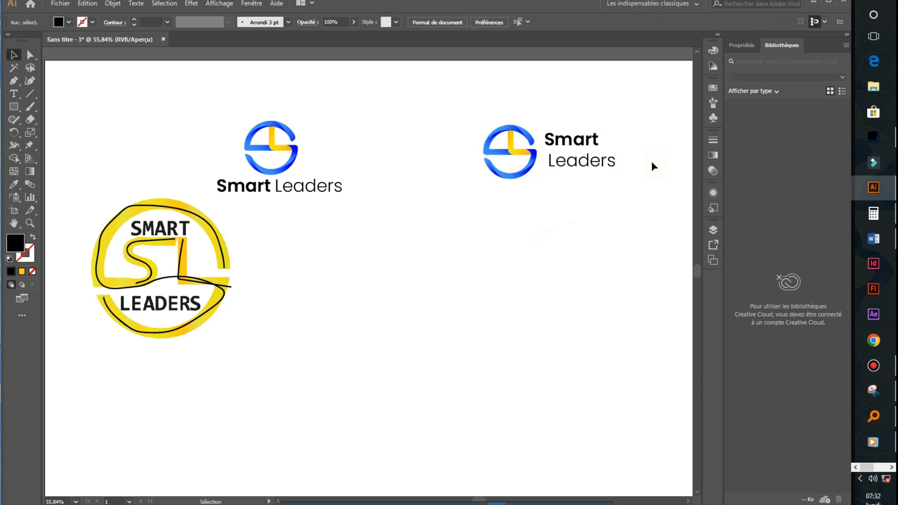
Group the emblem and two-line text of the horizontal logo version.
drag(644, 127, 429, 217)
right_click(581, 170)
click(624, 234)
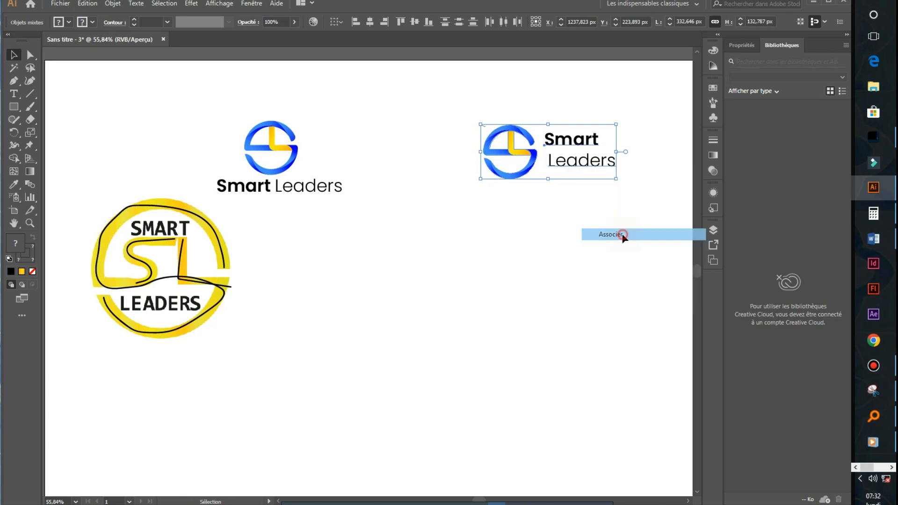
click(419, 315)
Group the emblem and text of the stacked logo version, keeping the emblem at its original position.
drag(283, 166, 287, 167)
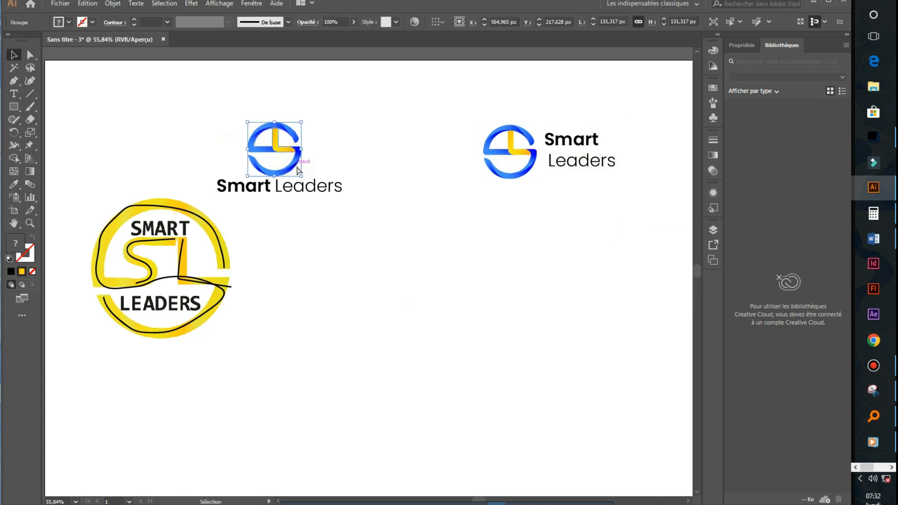
key(v)
drag(364, 118, 240, 206)
right_click(261, 180)
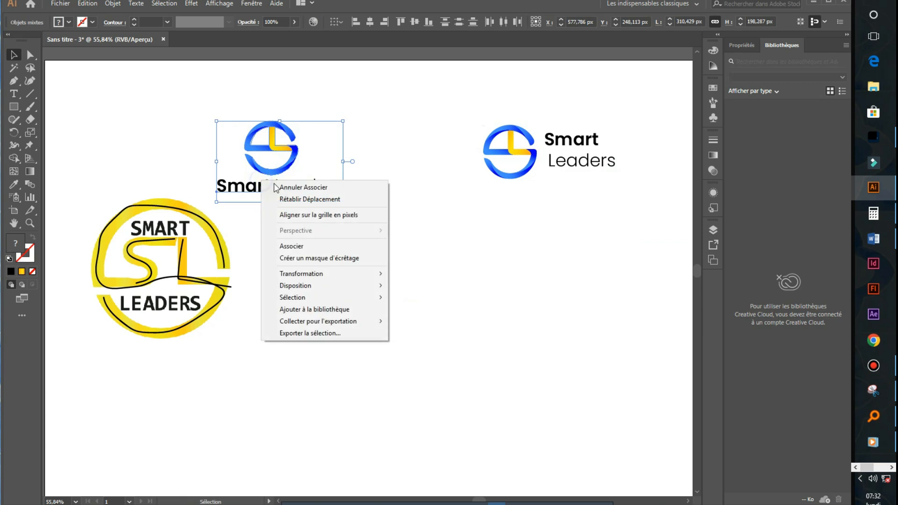
click(319, 247)
Bring the stacked and horizontal logos together, enlarge both and line them up beside the yellow reference logo.
drag(258, 170, 398, 164)
drag(653, 119, 276, 248)
drag(373, 166, 385, 277)
click(489, 401)
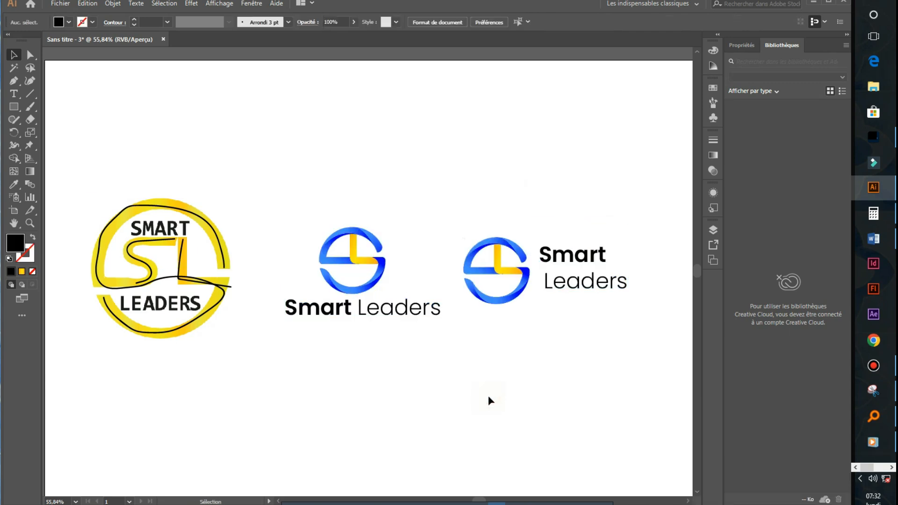